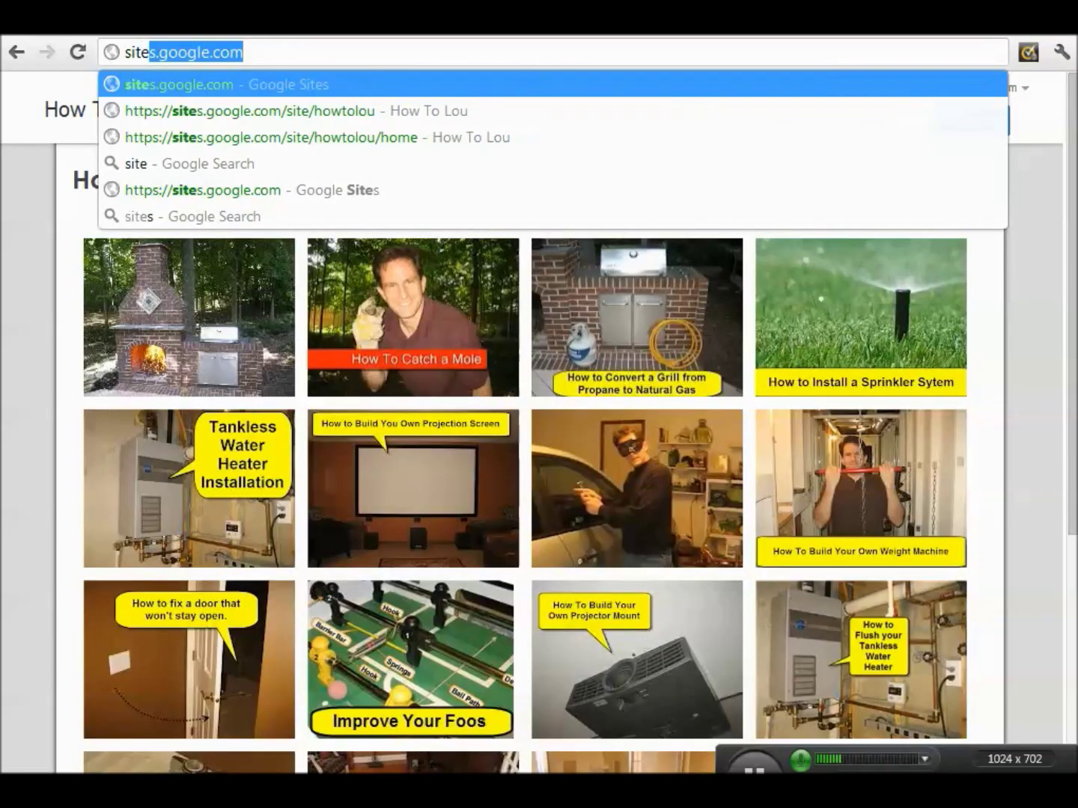
- Load sites.google.com in Chrome to see the list of existing sites
key(Return)
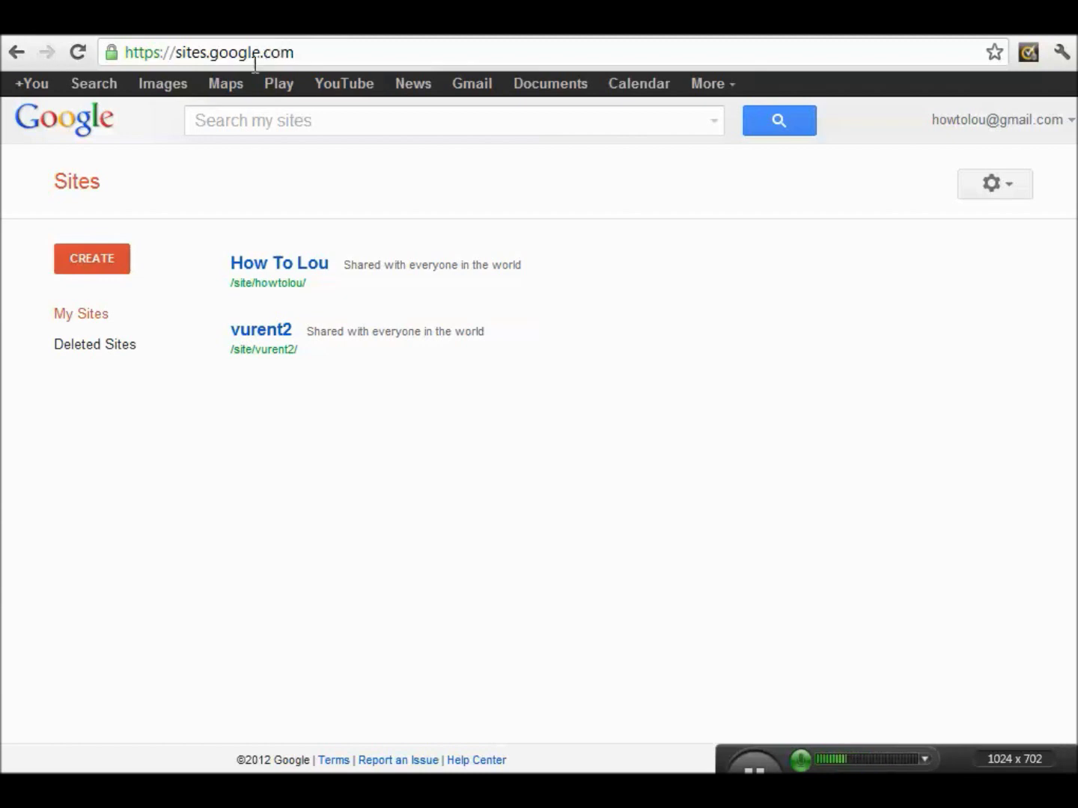
- Create a blank-template site named howtolisa, entering the verification code
click(94, 263)
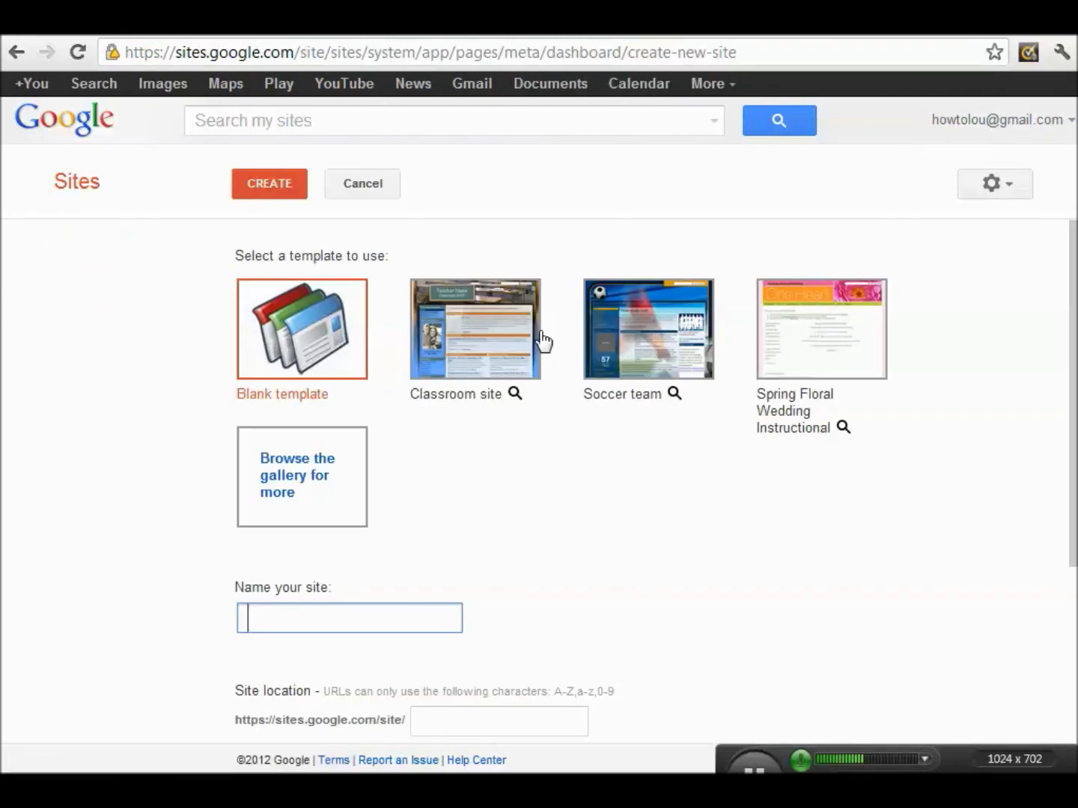
click(311, 352)
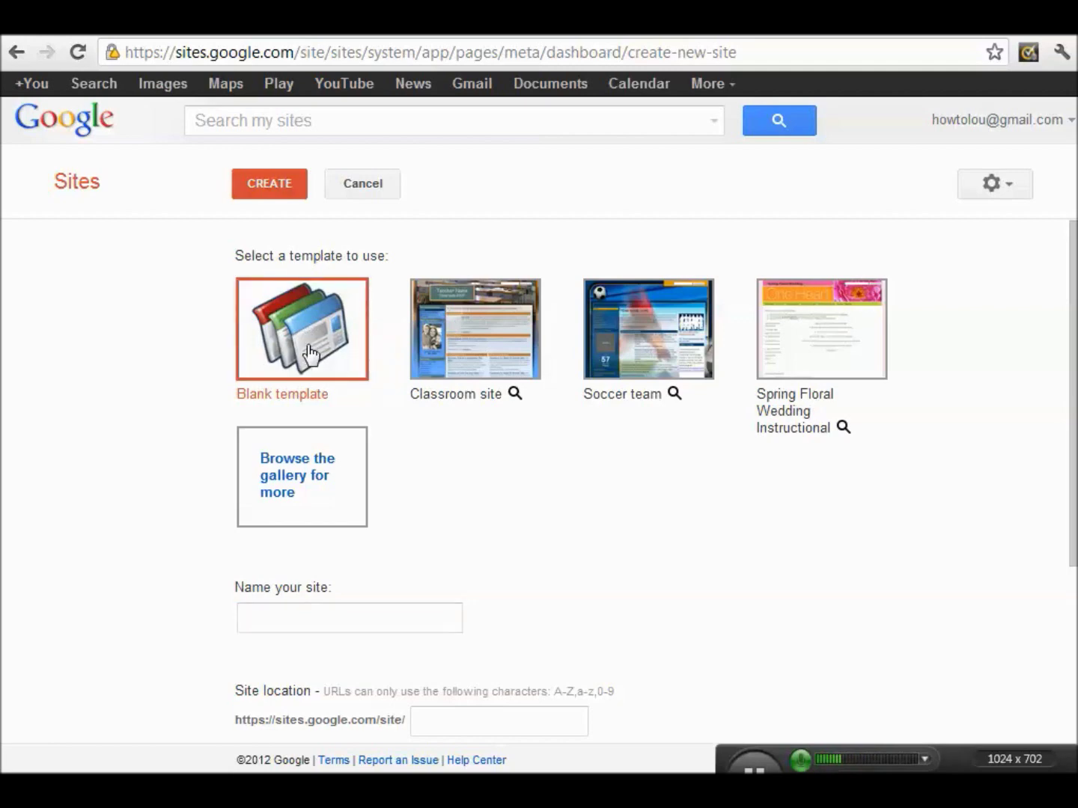
click(295, 617)
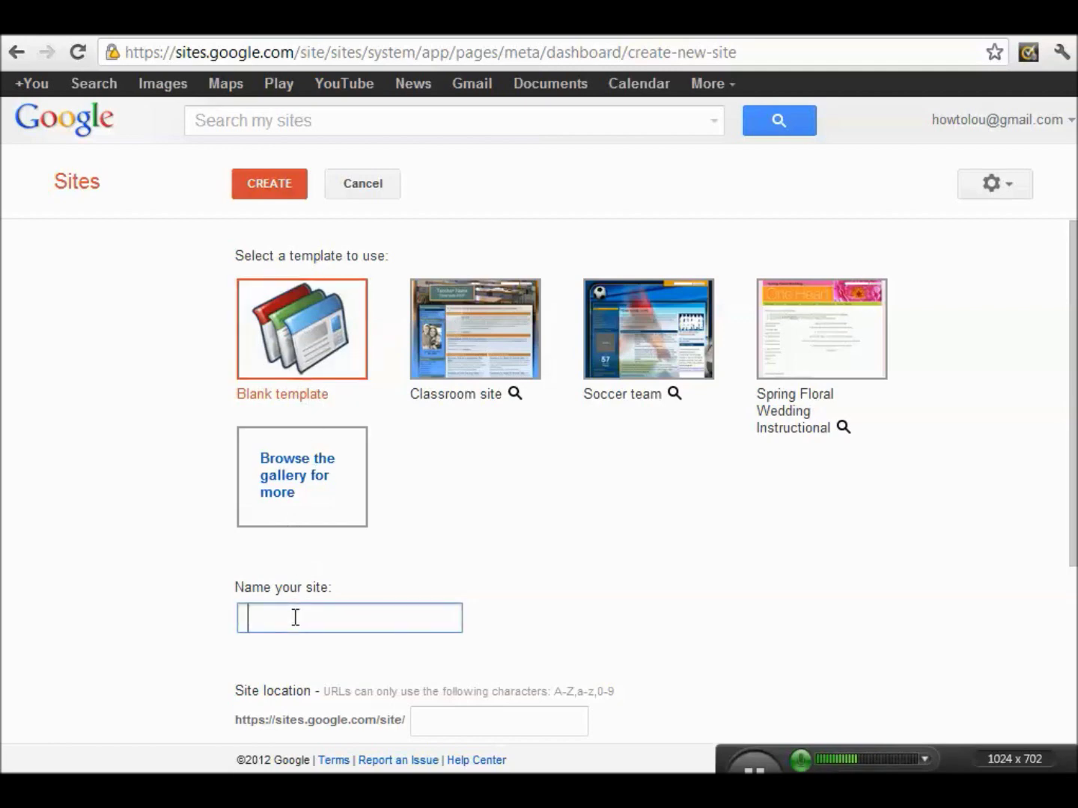
text(howtolisa)
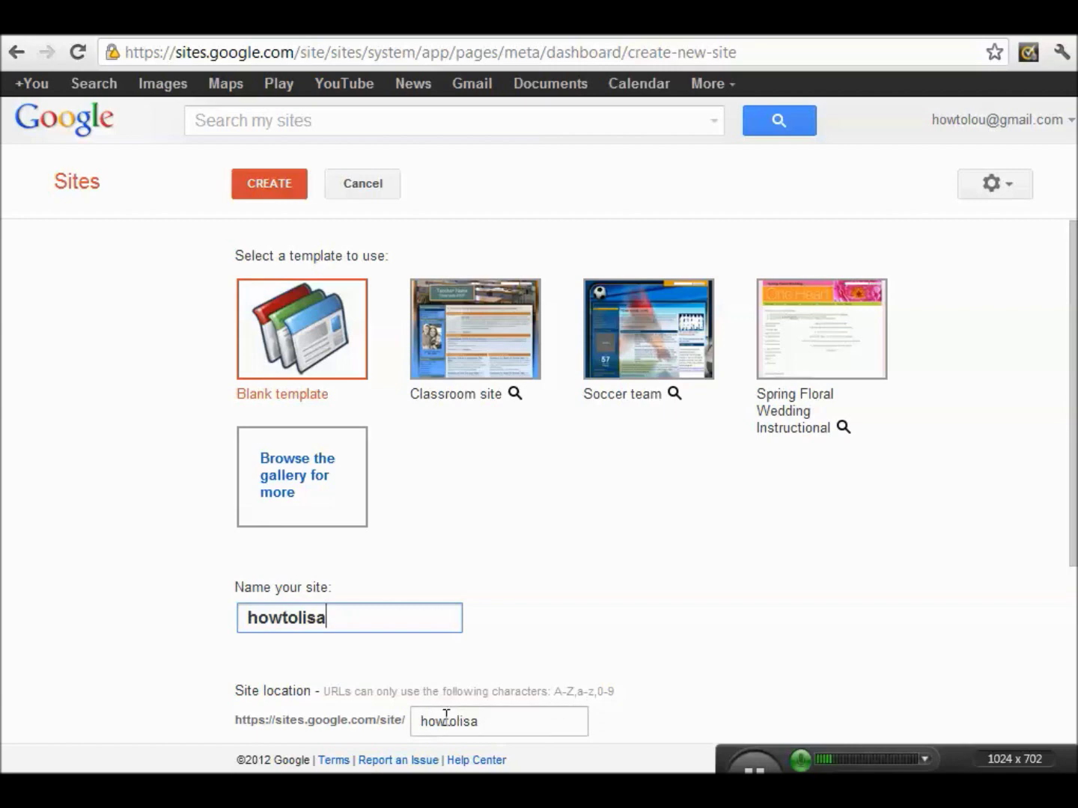
drag(1072, 464, 1072, 640)
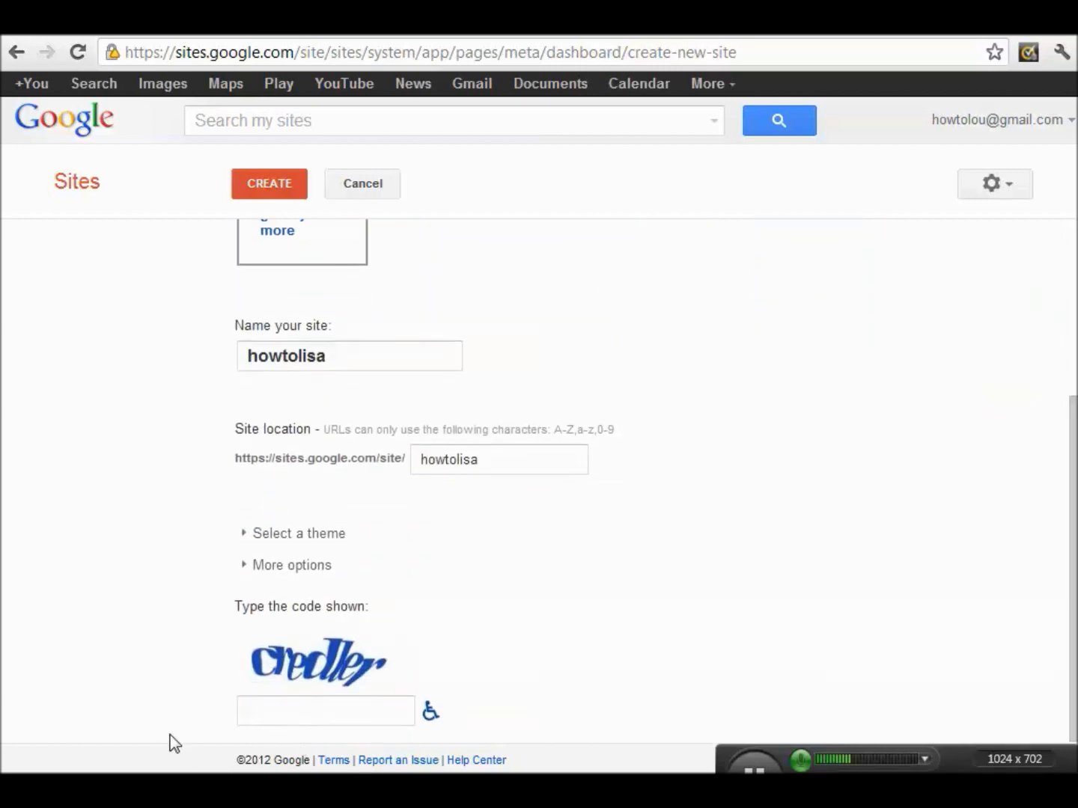
click(266, 709)
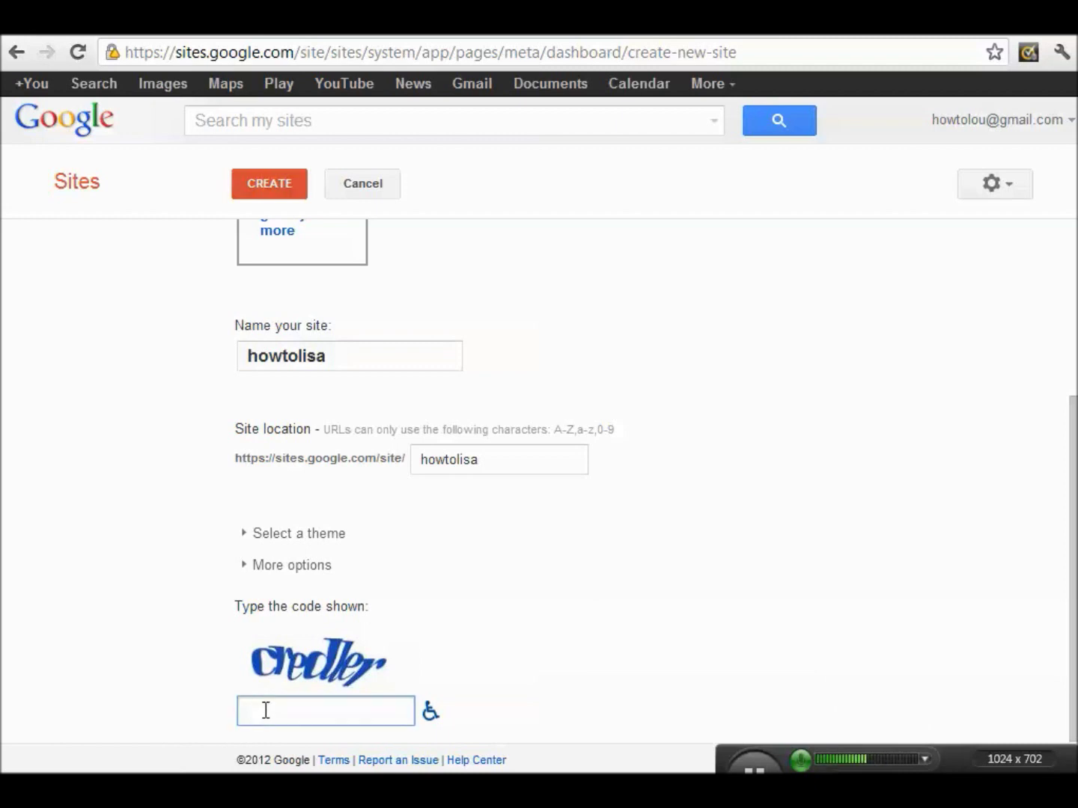
text(credler)
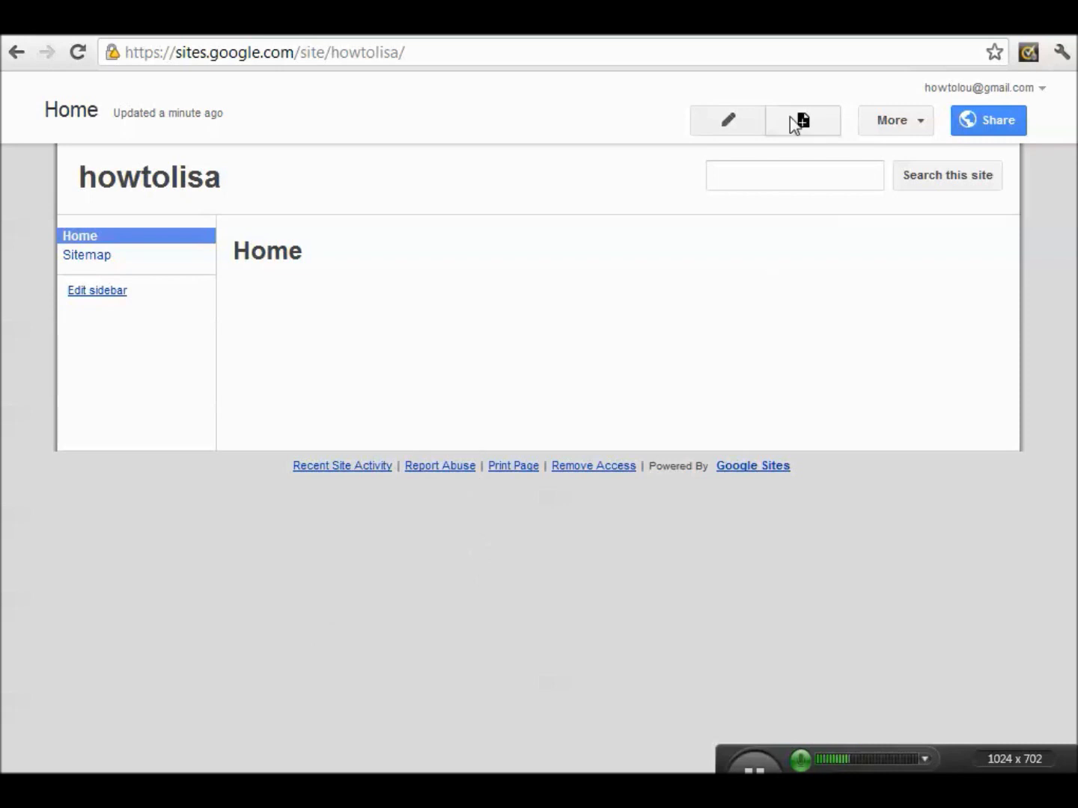
- Type the intro line 'This is my new web site' on the Home page
click(725, 124)
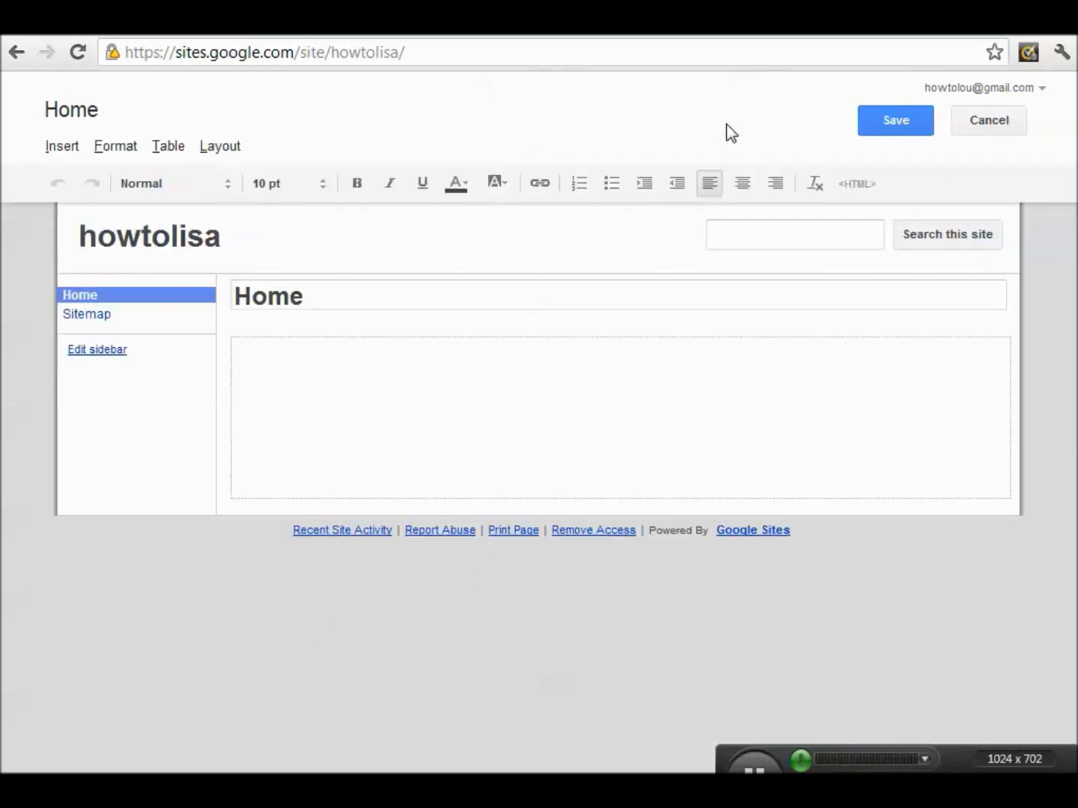
text(This )
text(is a)
text(y new web site)
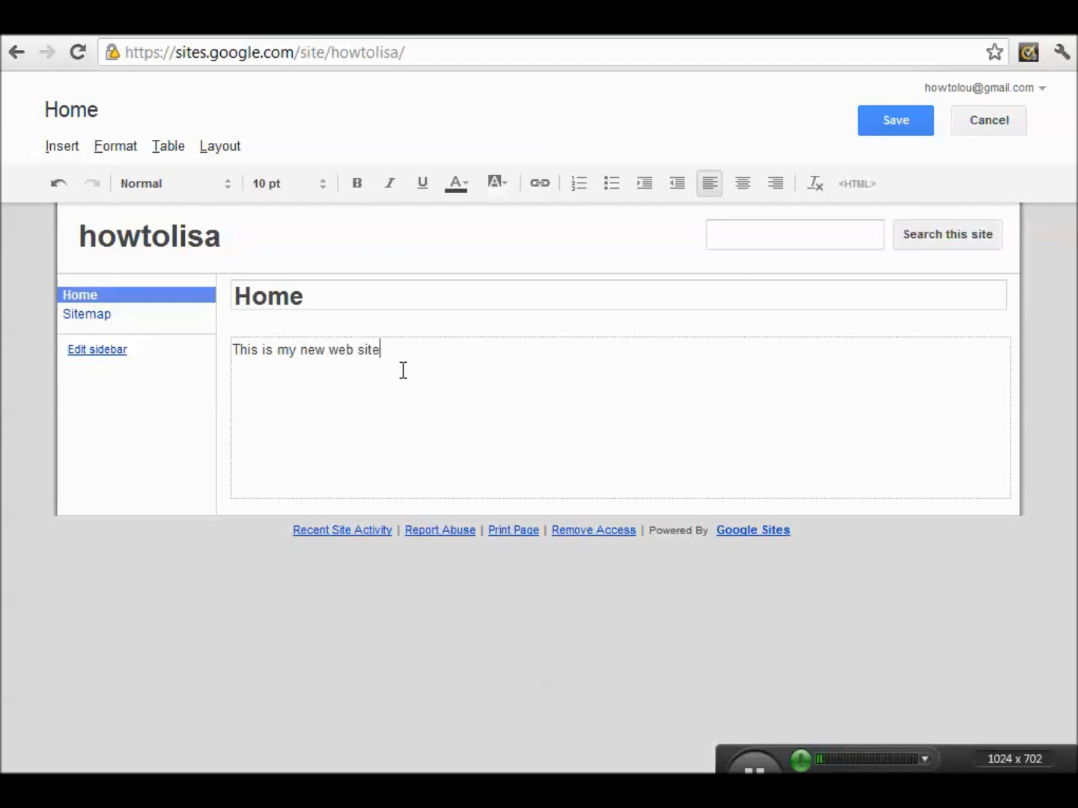
key(Return)
key(Return)
click(63, 147)
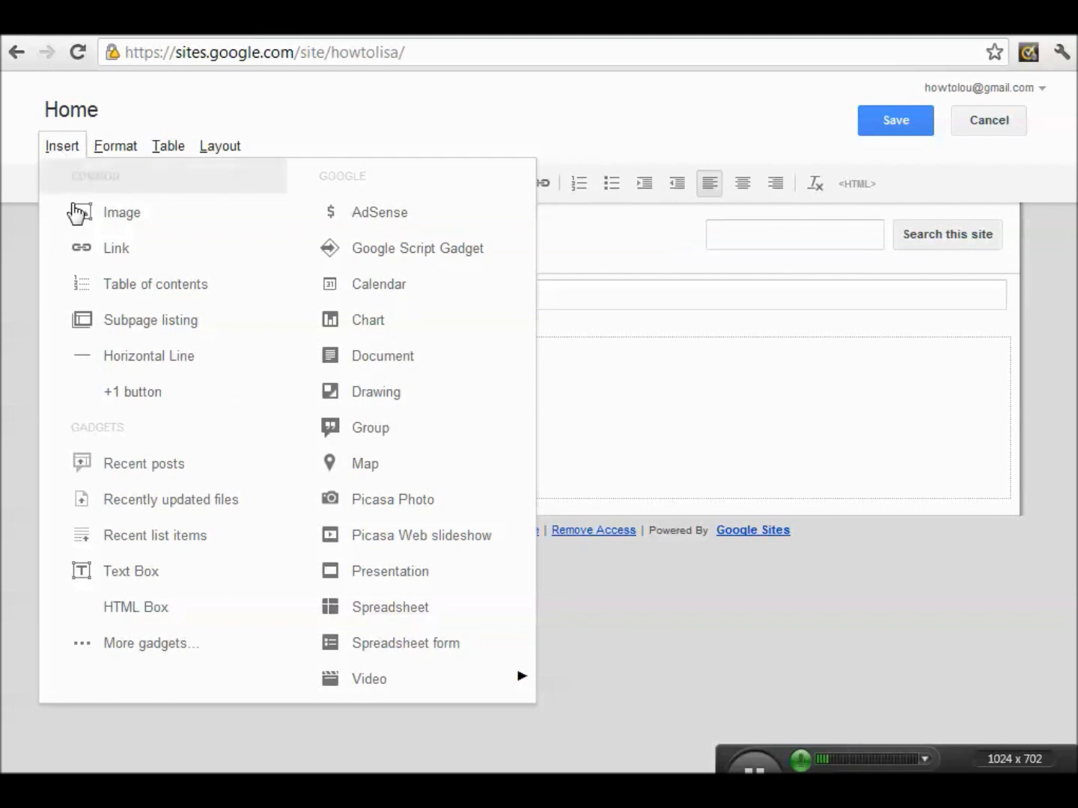
click(132, 257)
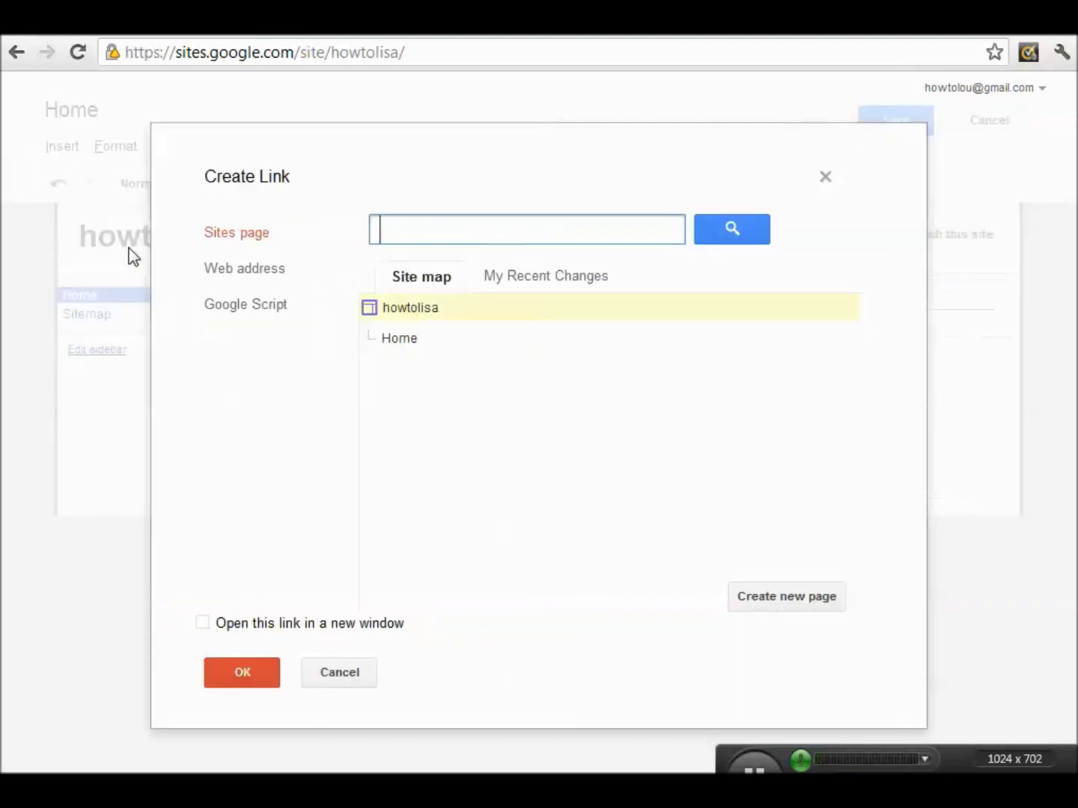
click(241, 273)
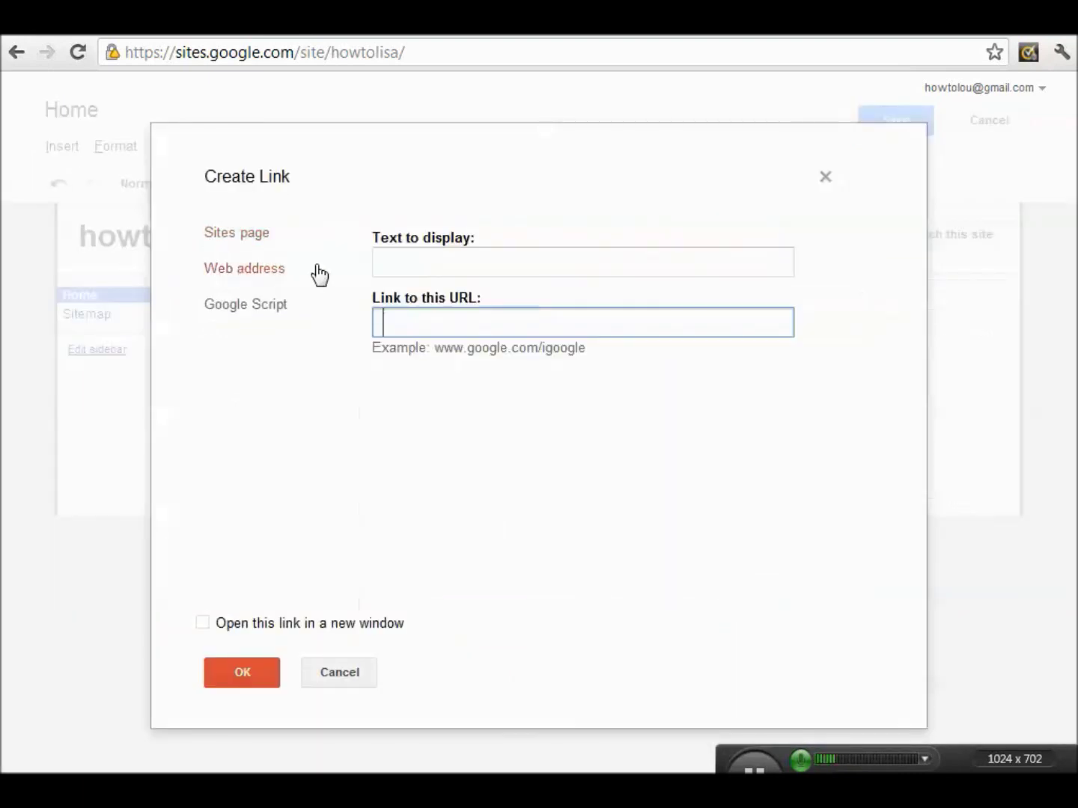
click(394, 260)
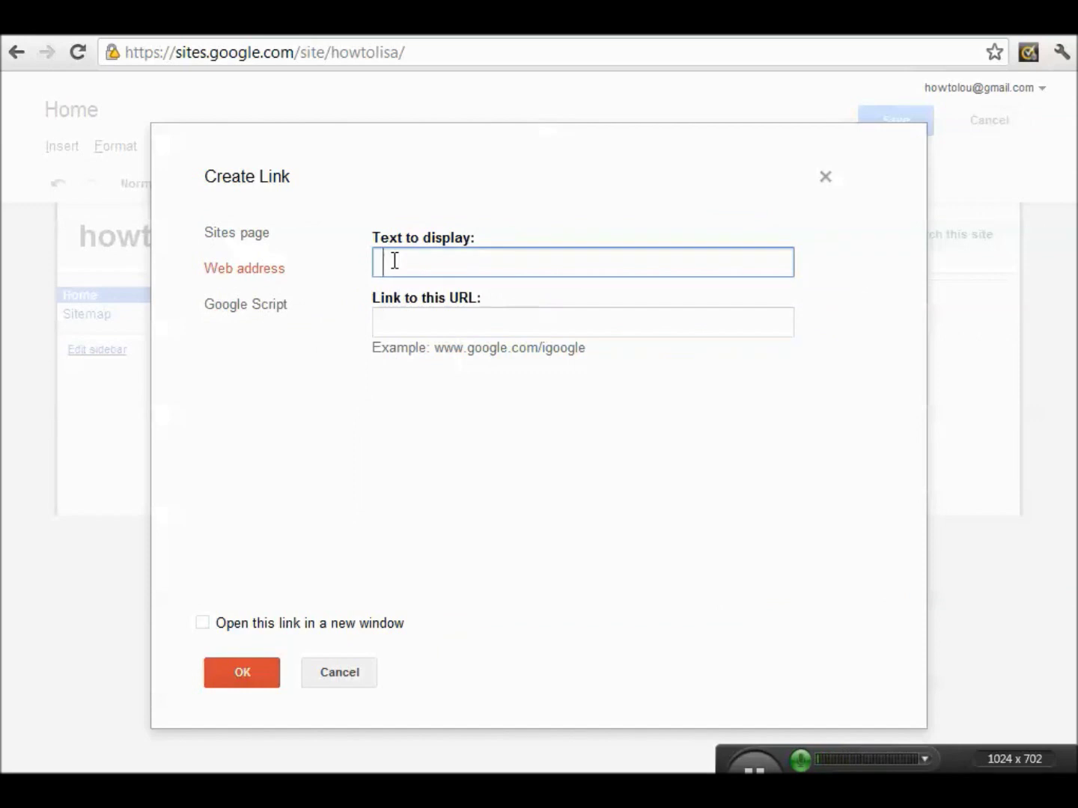
text(HowToLou Site)
click(397, 319)
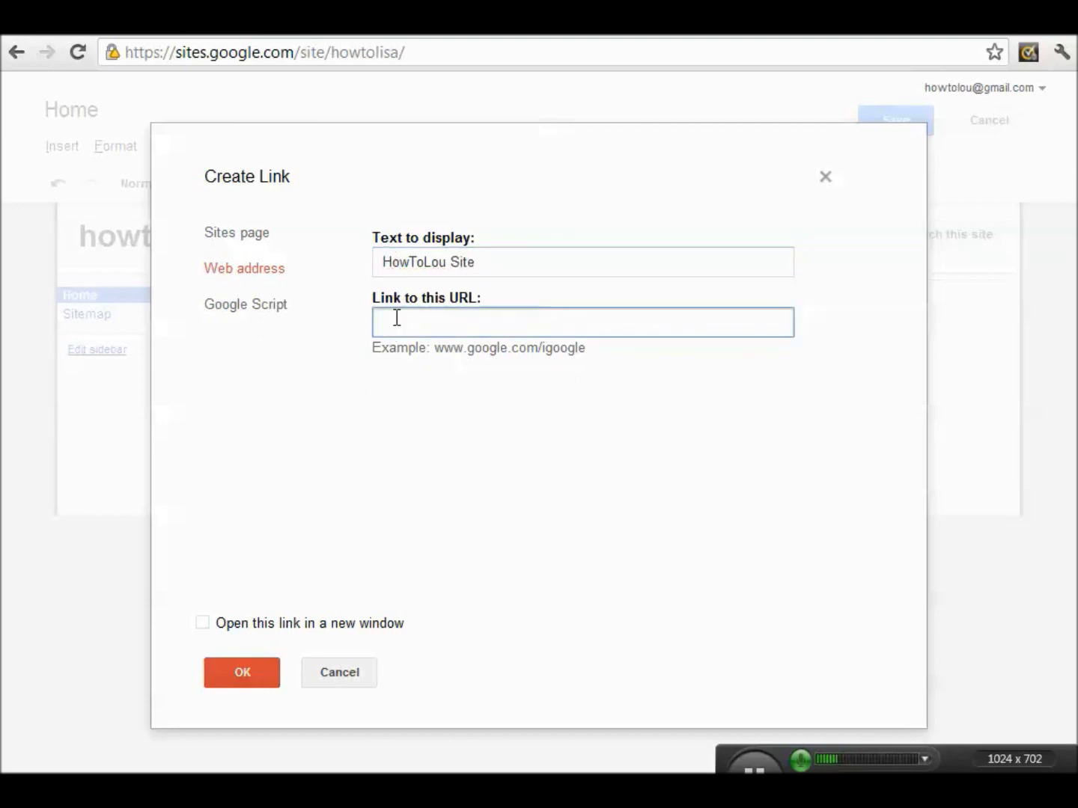
text(www.HowToLou.com)
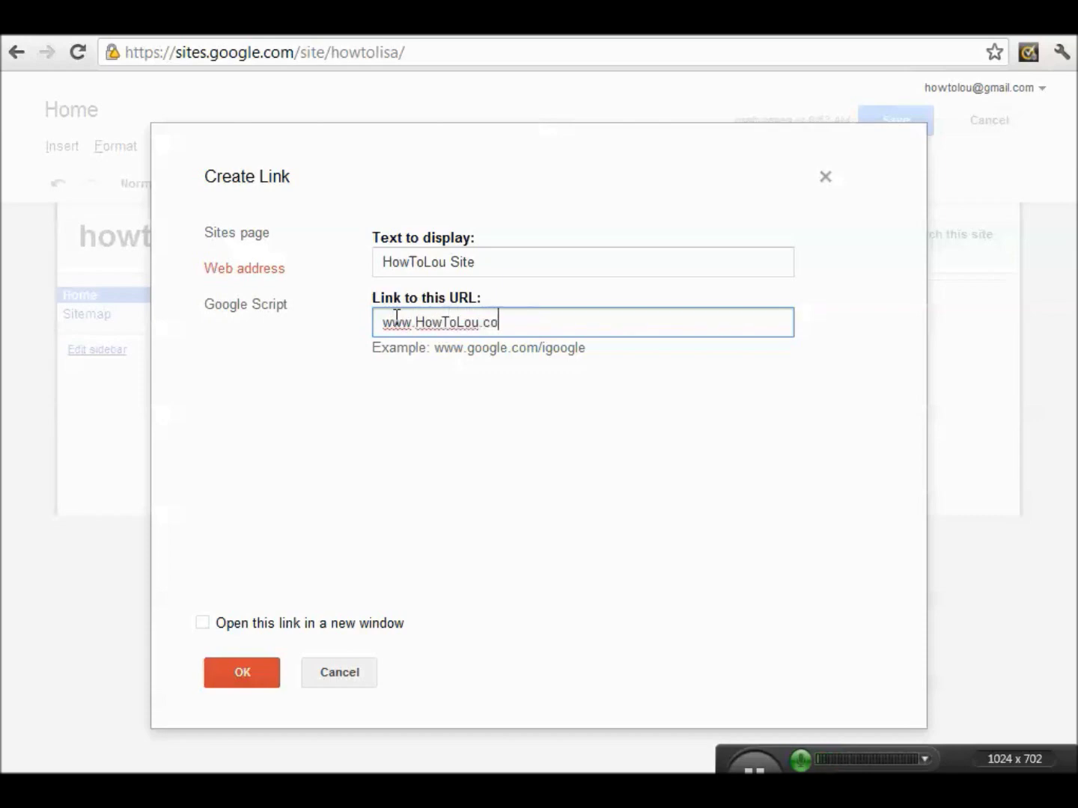
click(248, 672)
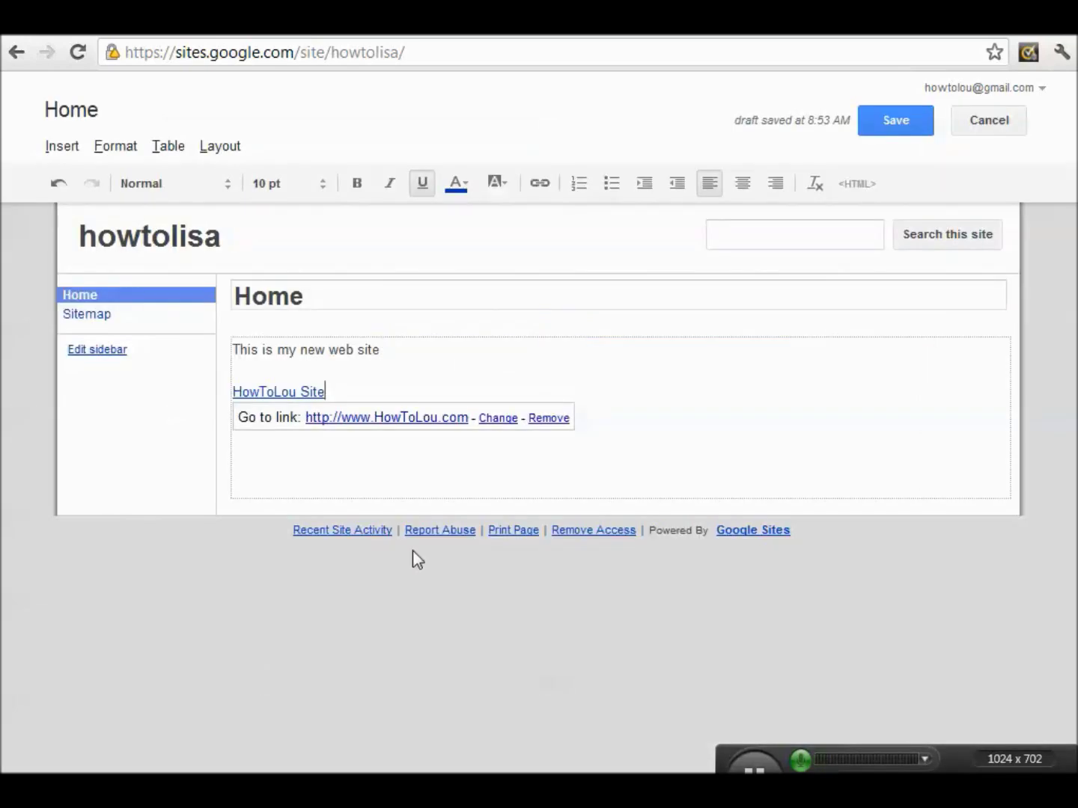
click(623, 470)
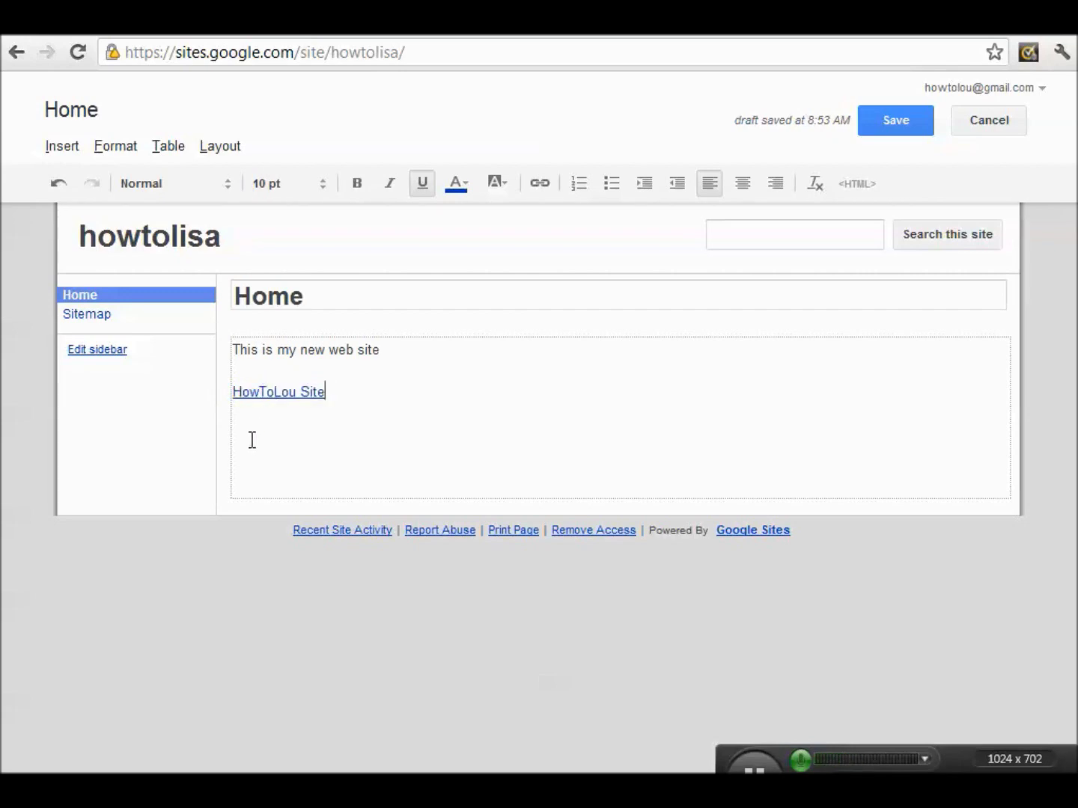
key(Return)
click(64, 148)
- Upload the Kitchen photo and place it below the link
click(112, 214)
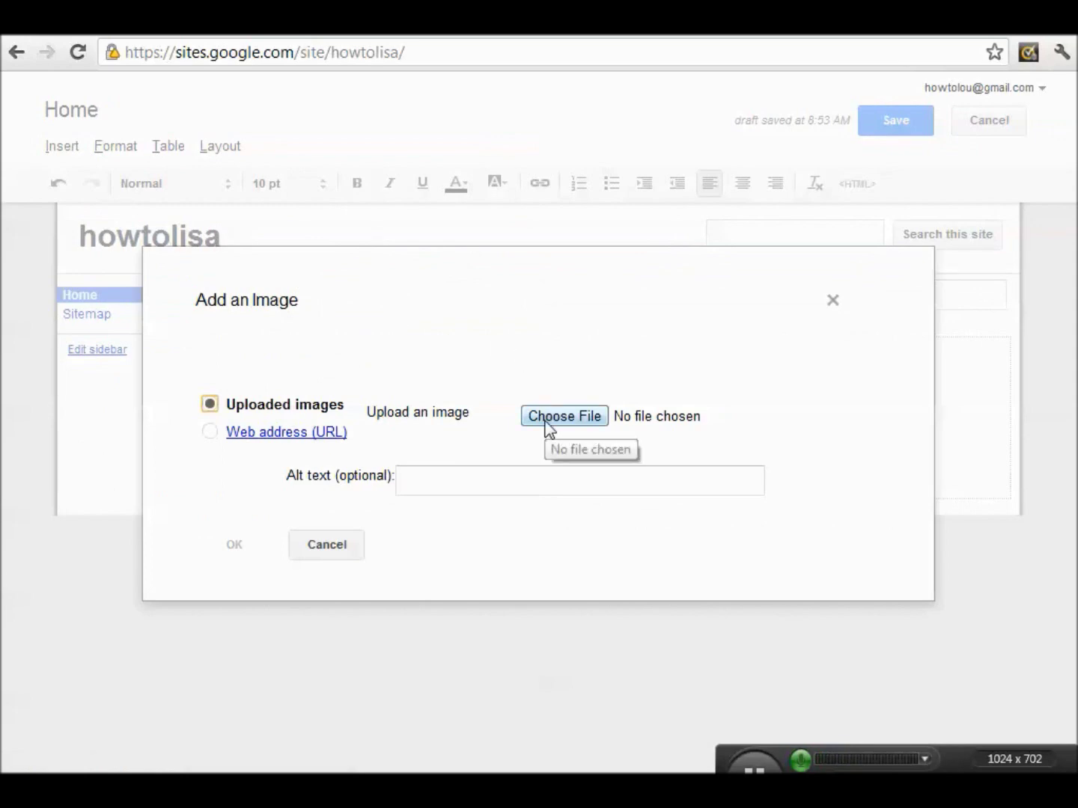
click(547, 415)
click(980, 650)
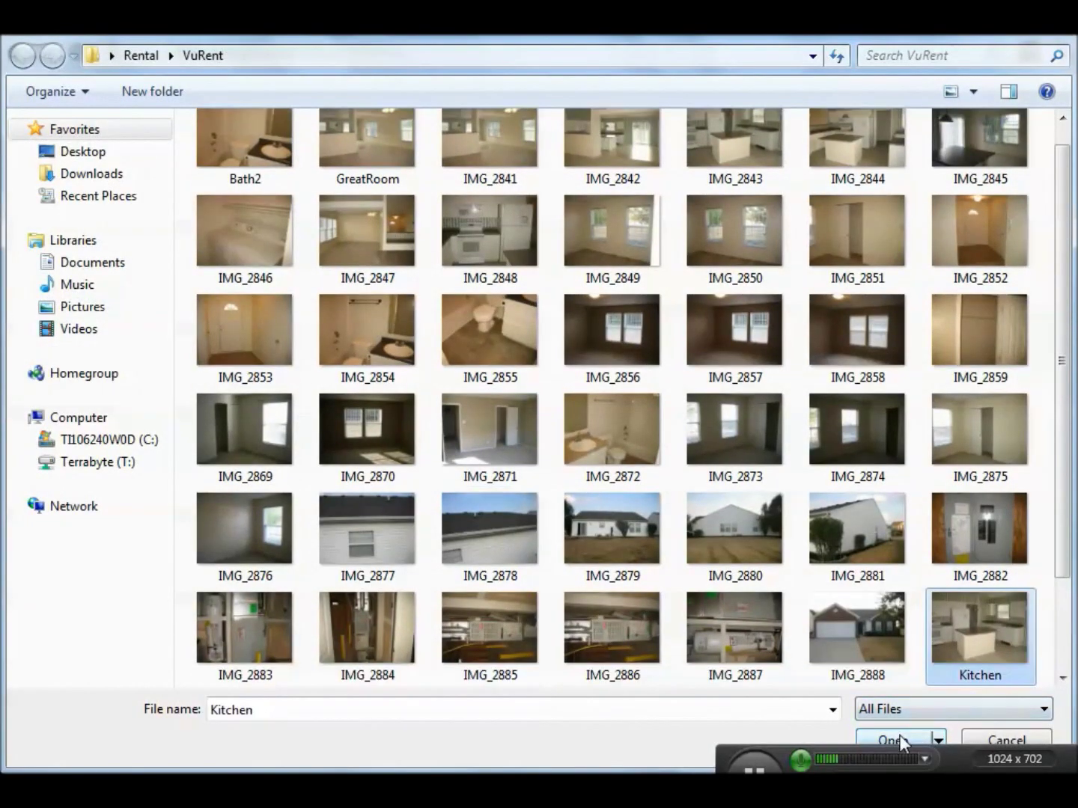
click(900, 735)
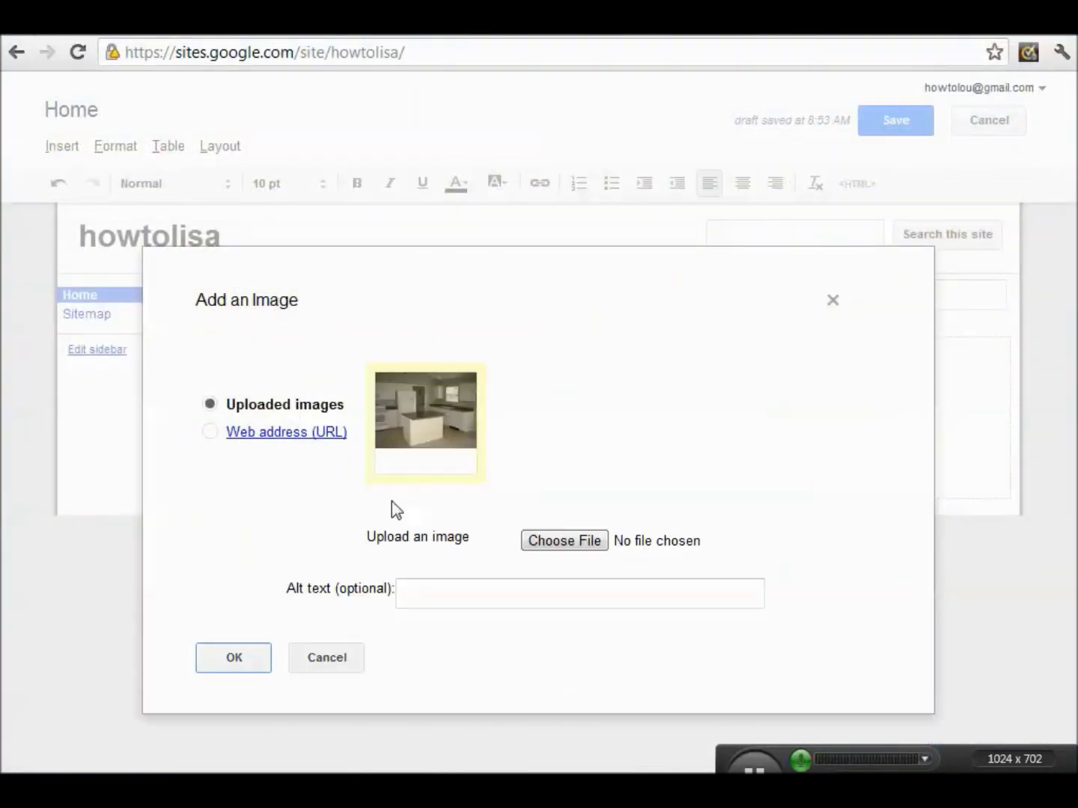
click(212, 656)
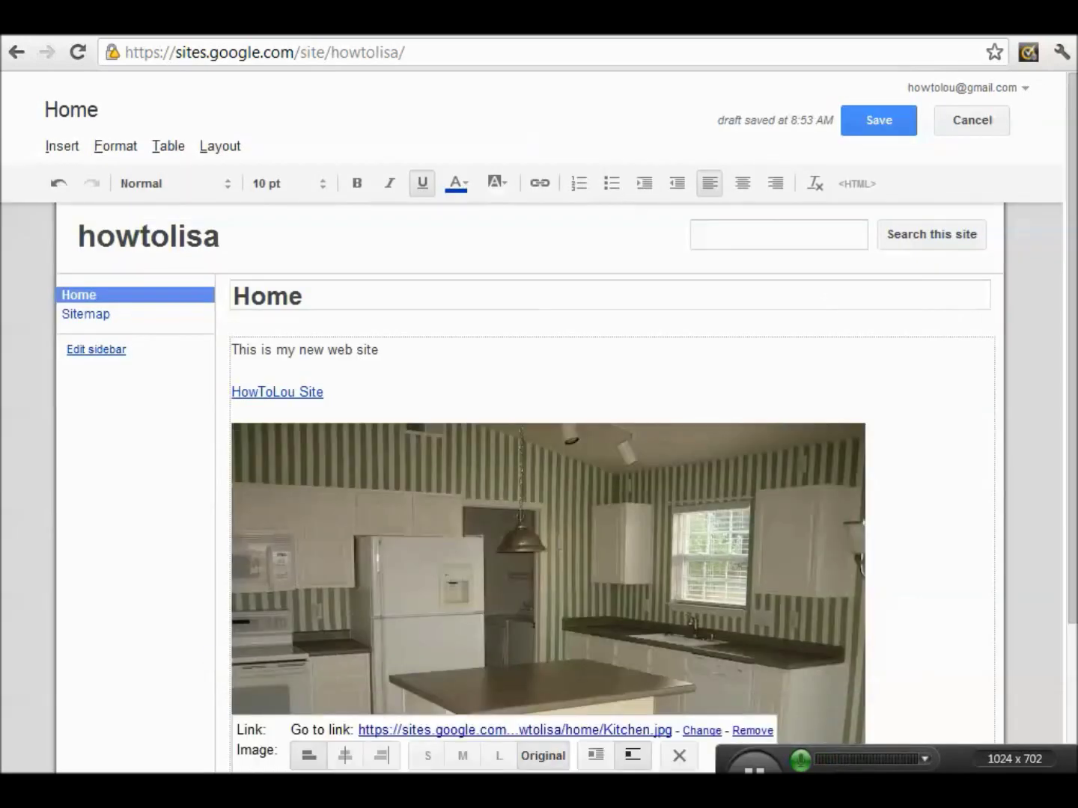
drag(1068, 458, 1068, 599)
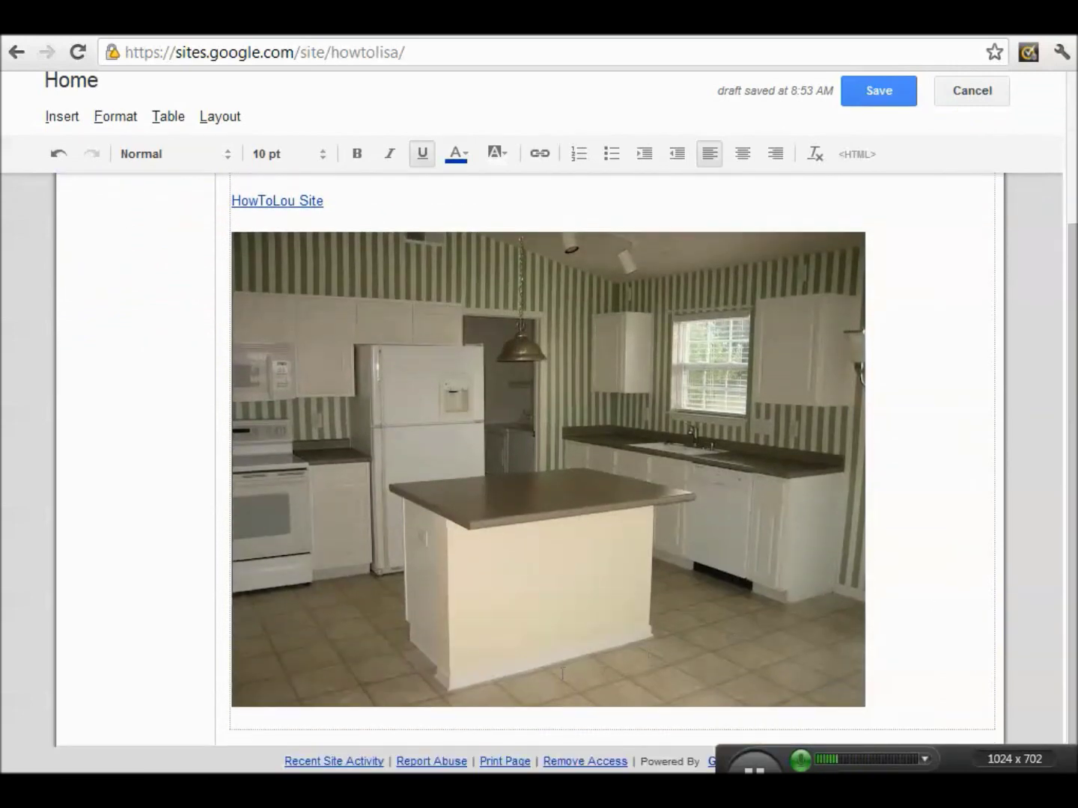
- Resize the kitchen photo to small (S)
click(509, 670)
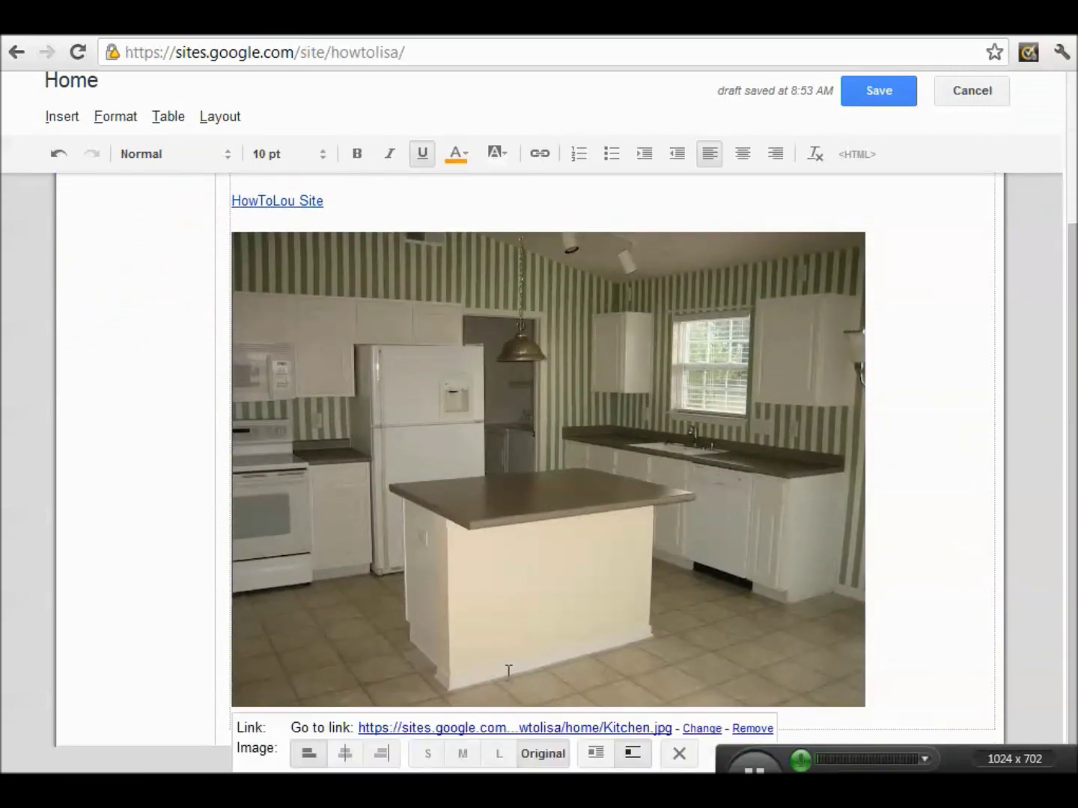
click(428, 755)
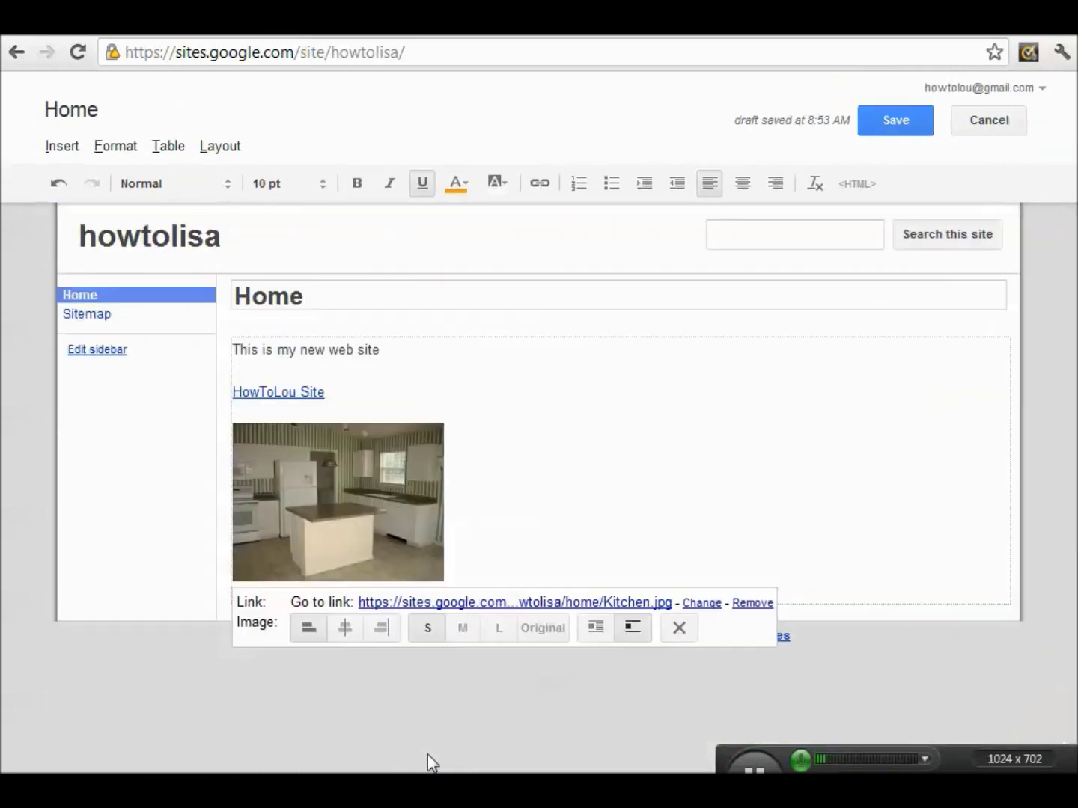
click(489, 541)
- Start inserting a YouTube video on a new line below the photo
key(Return)
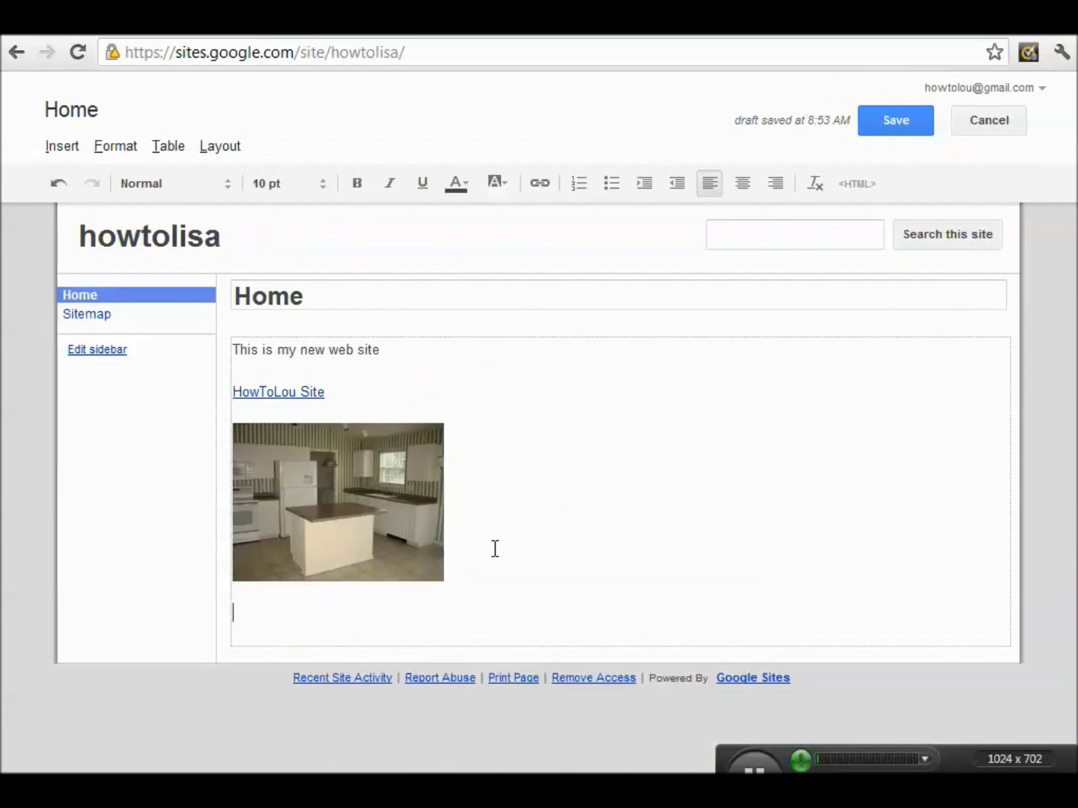
click(60, 148)
mouse_move(372, 686)
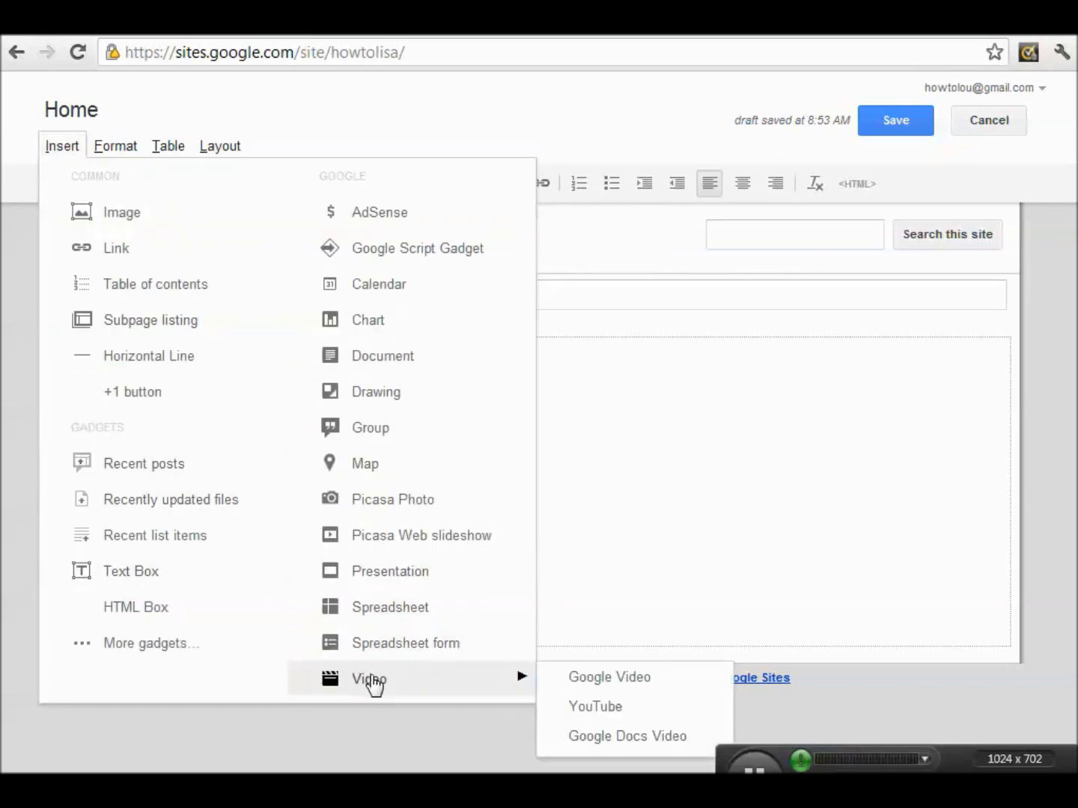
click(595, 707)
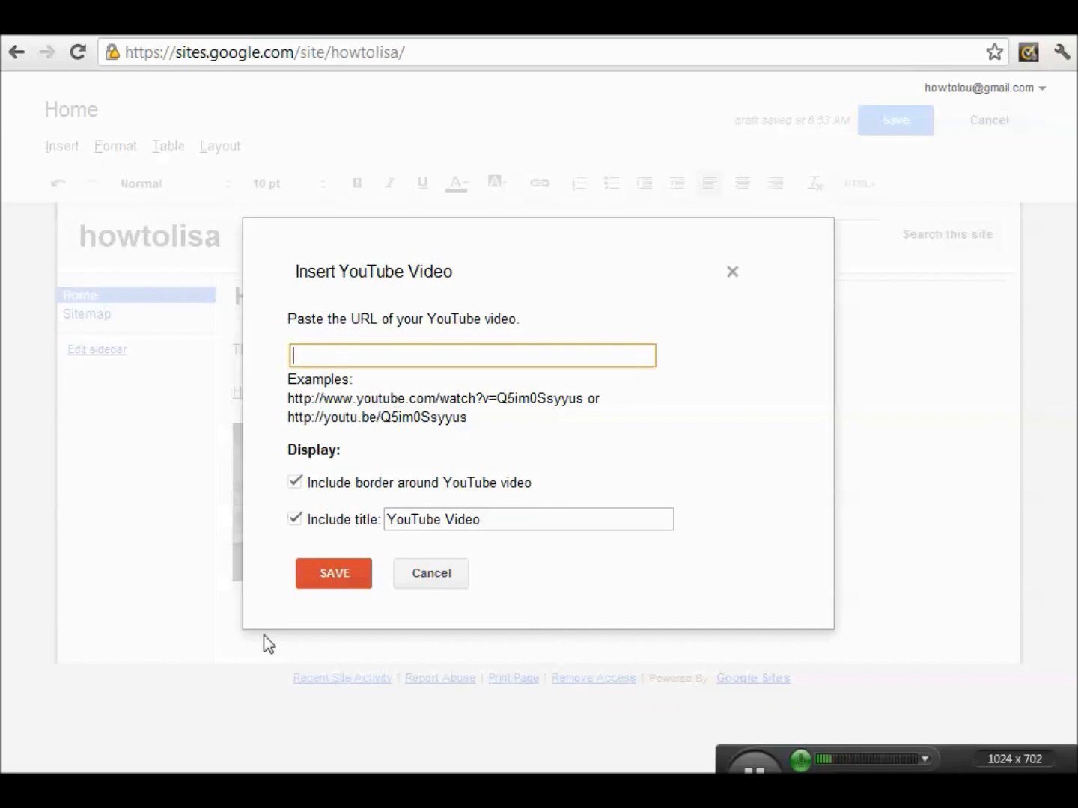
mouse_move(480, 794)
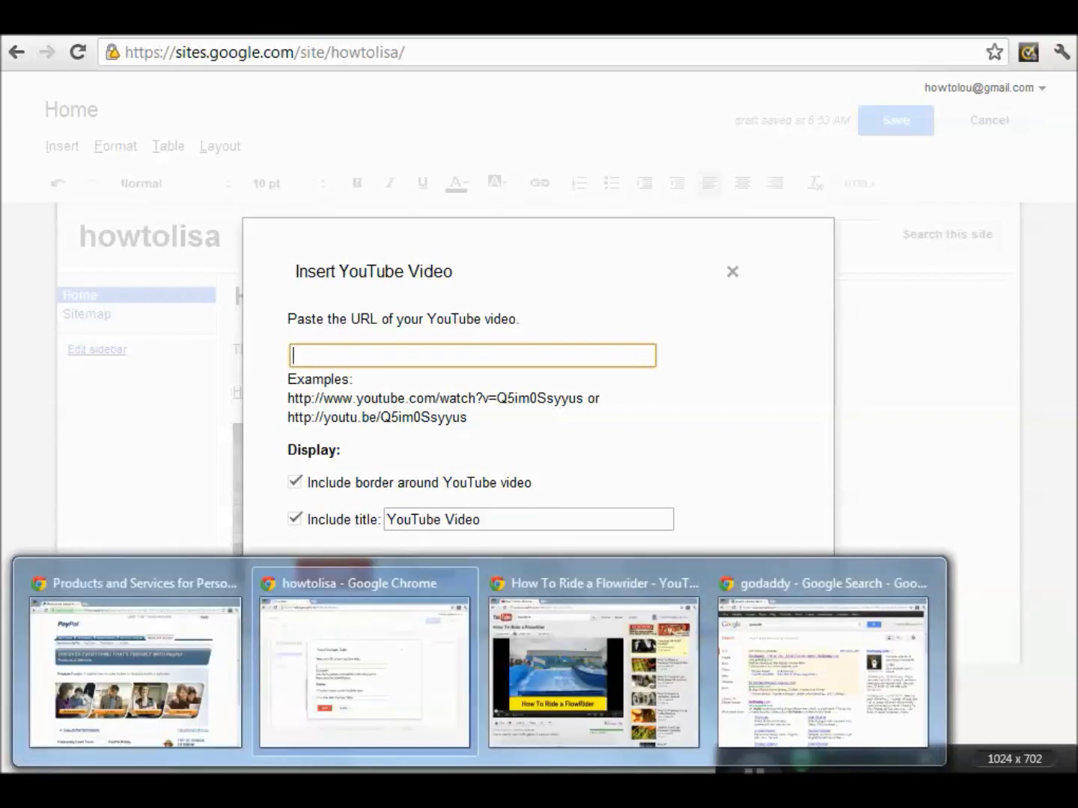
- Paste the copied Flowrider video URL and insert it without border or title
click(570, 681)
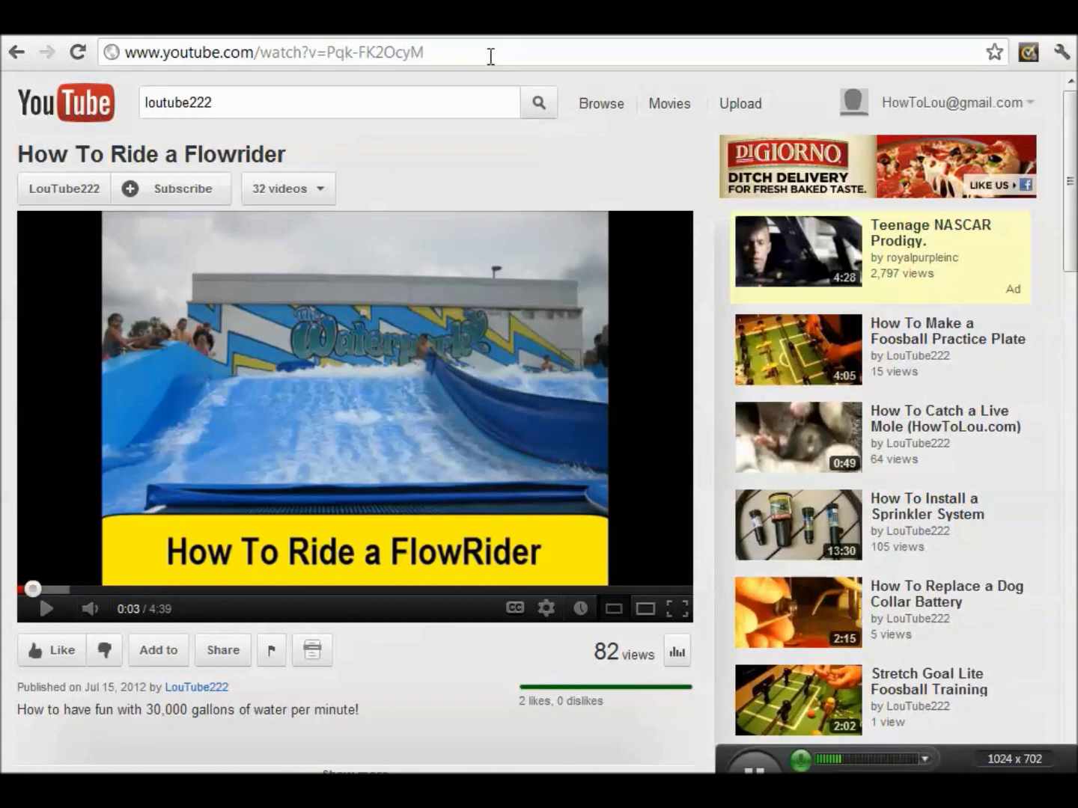
drag(479, 52, 3, 52)
key(ctrl+c)
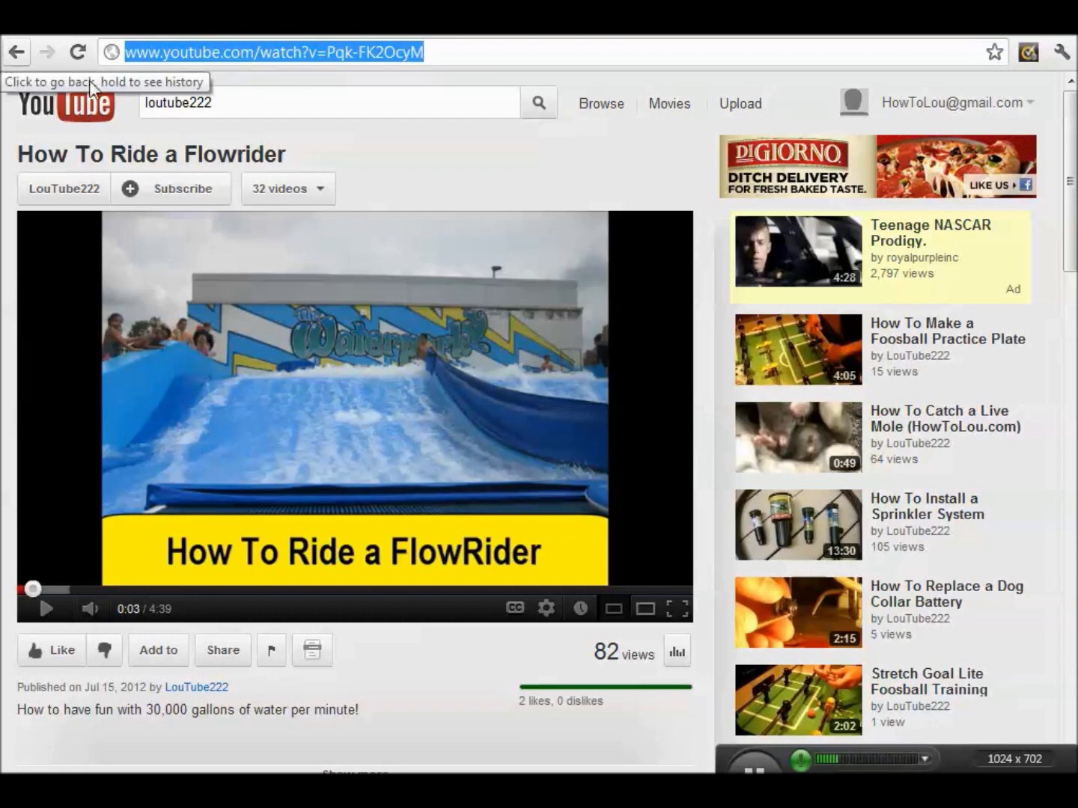
mouse_move(487, 772)
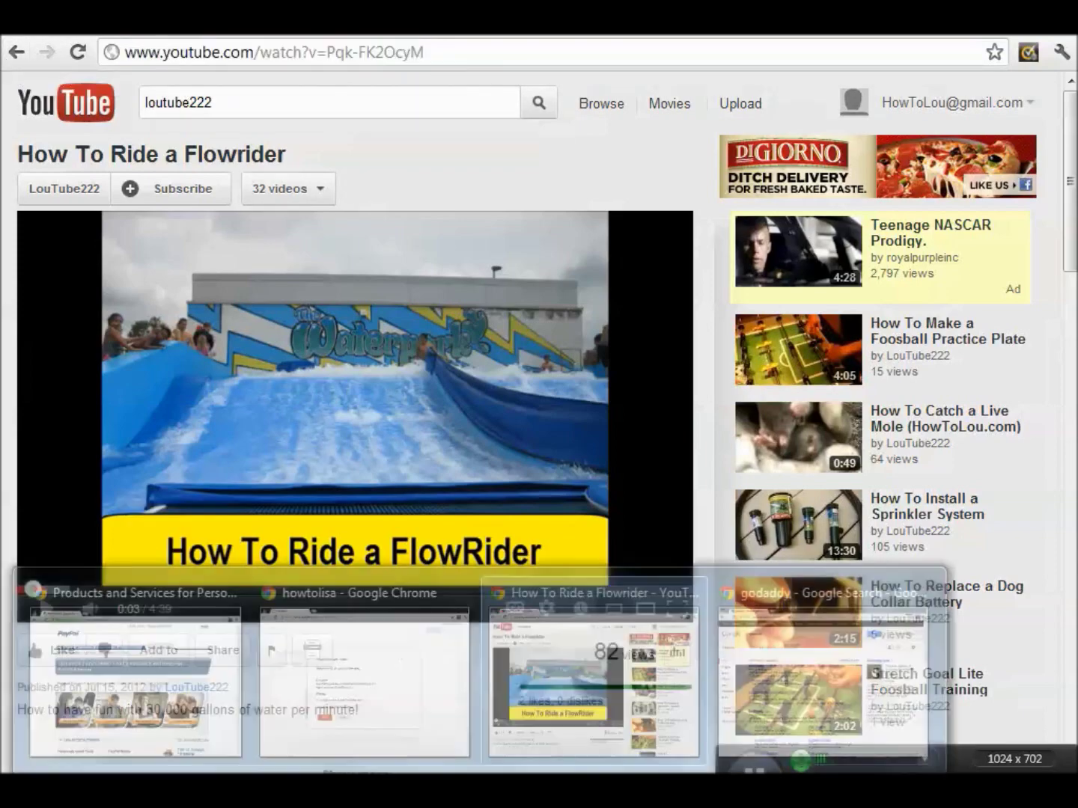
click(329, 707)
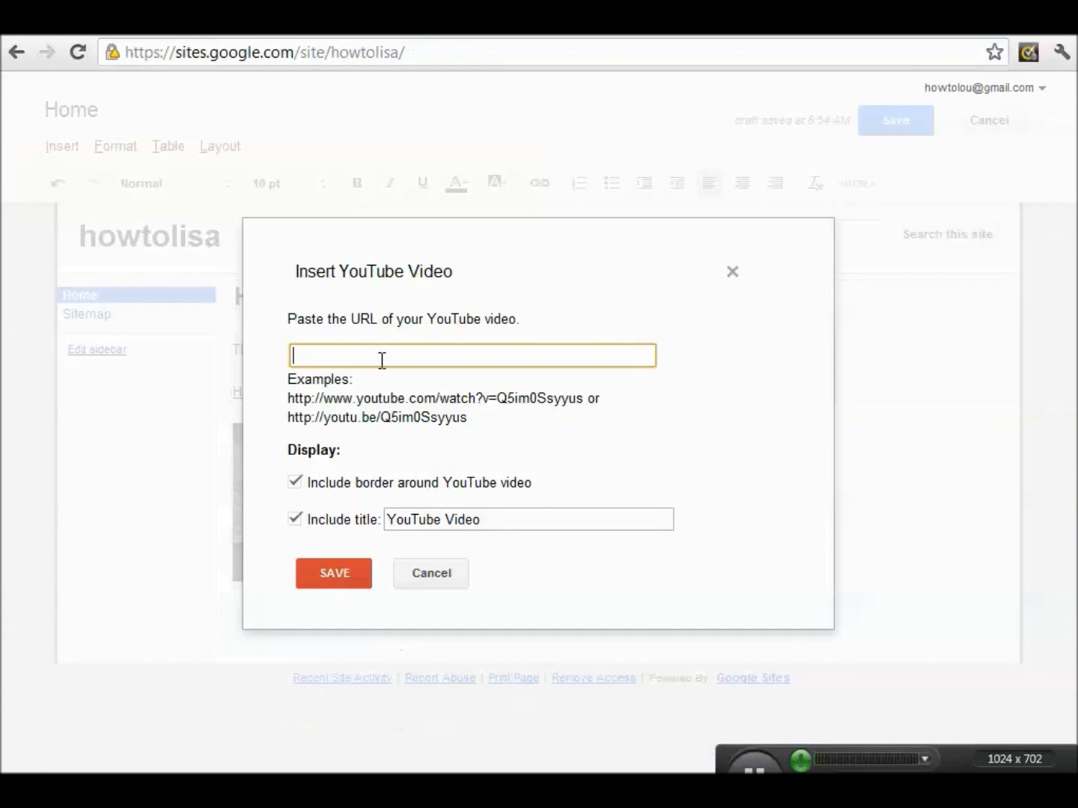
key(ctrl+v)
click(296, 483)
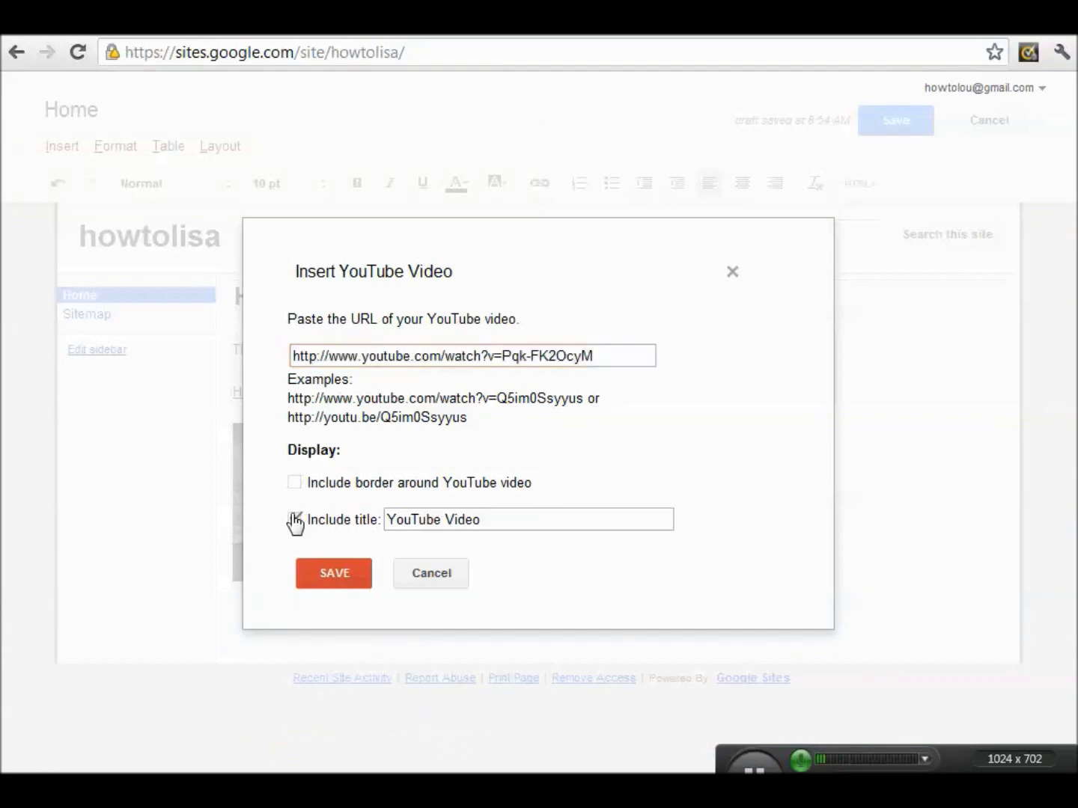
click(294, 521)
click(333, 574)
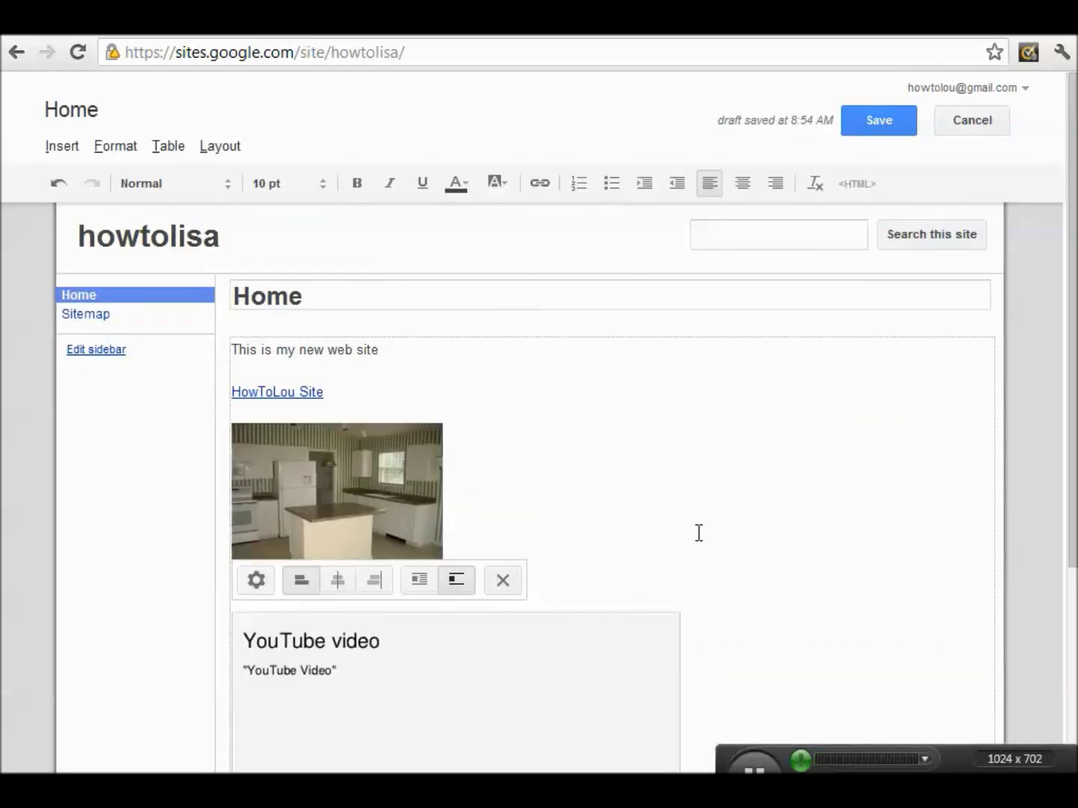
- Save the page, check the Flowrider video on the live page, then return to edit mode
drag(1071, 441, 1066, 511)
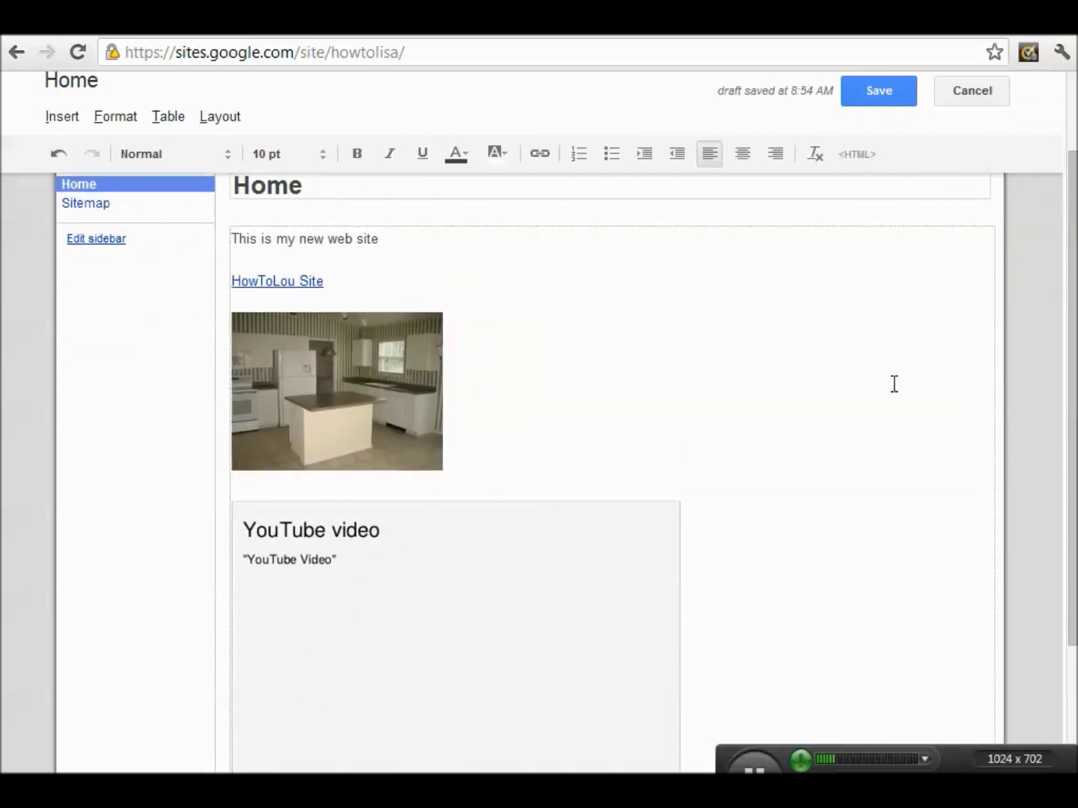
click(887, 90)
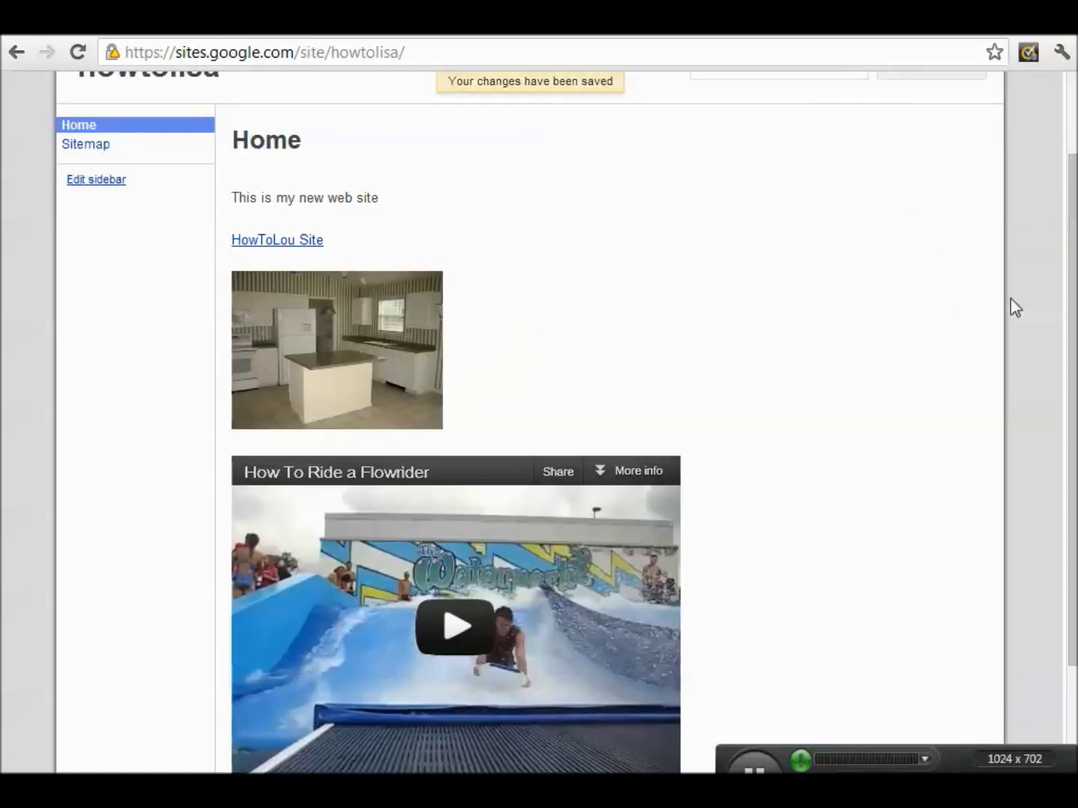
mouse_move(1072, 272)
mouse_down()
mouse_move(1072, 302)
mouse_move(1070, 242)
mouse_up()
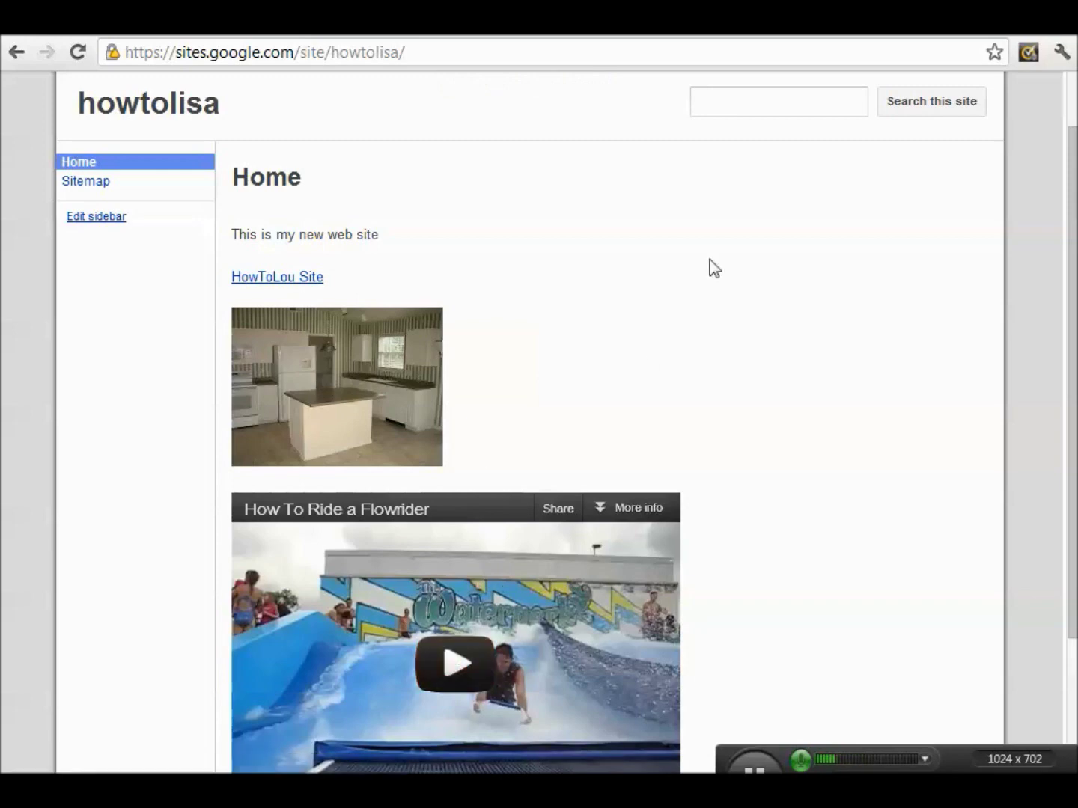
key(e)
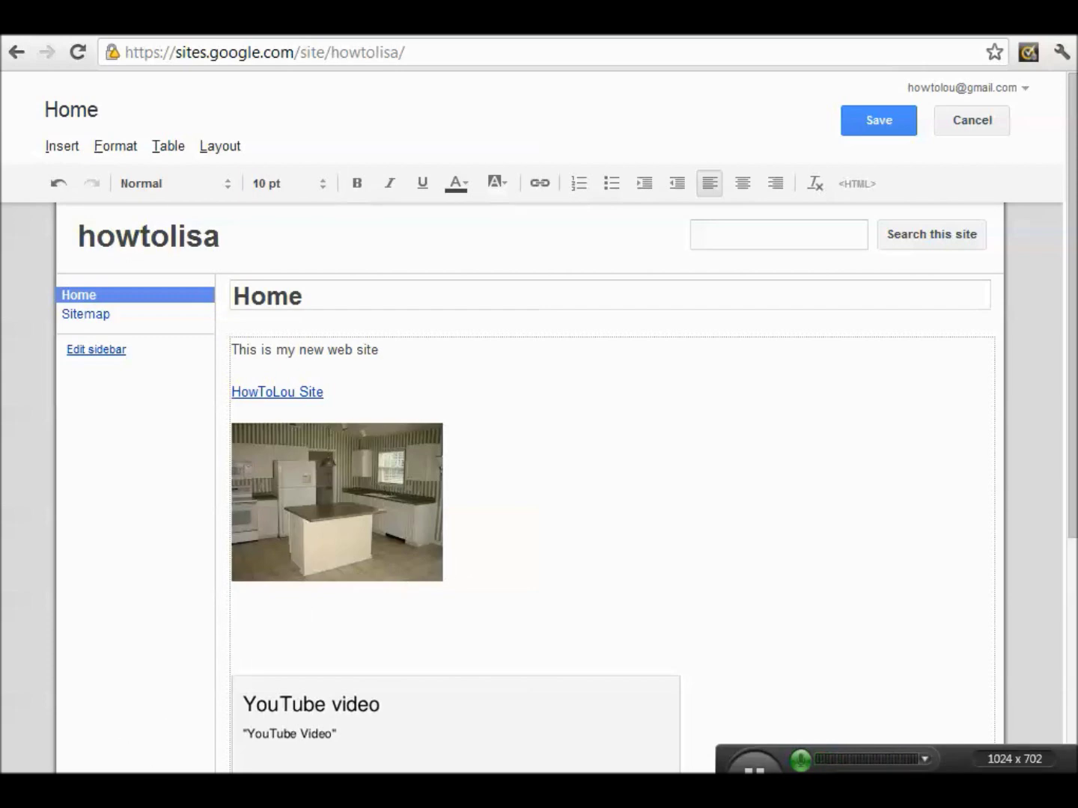
- Use PayPal's Product Finder (Get Paid > Sell online > own website) to reach Merchant Services
mouse_move(479, 782)
mouse_move(202, 720)
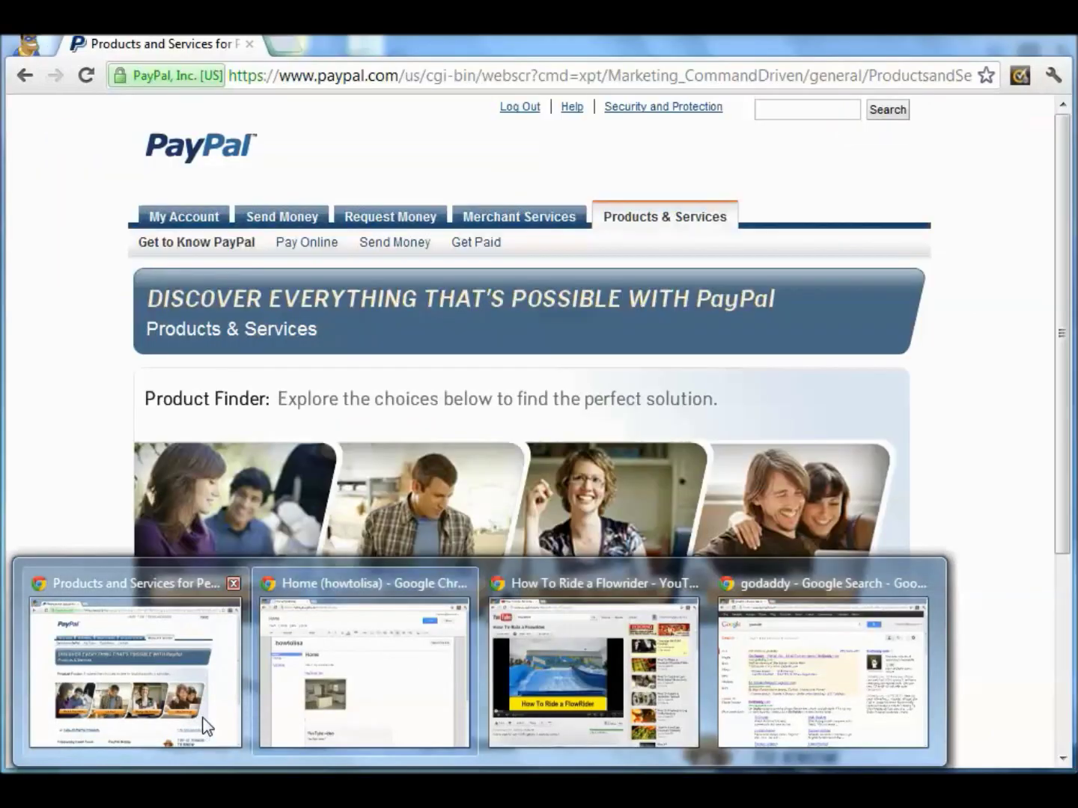
click(218, 713)
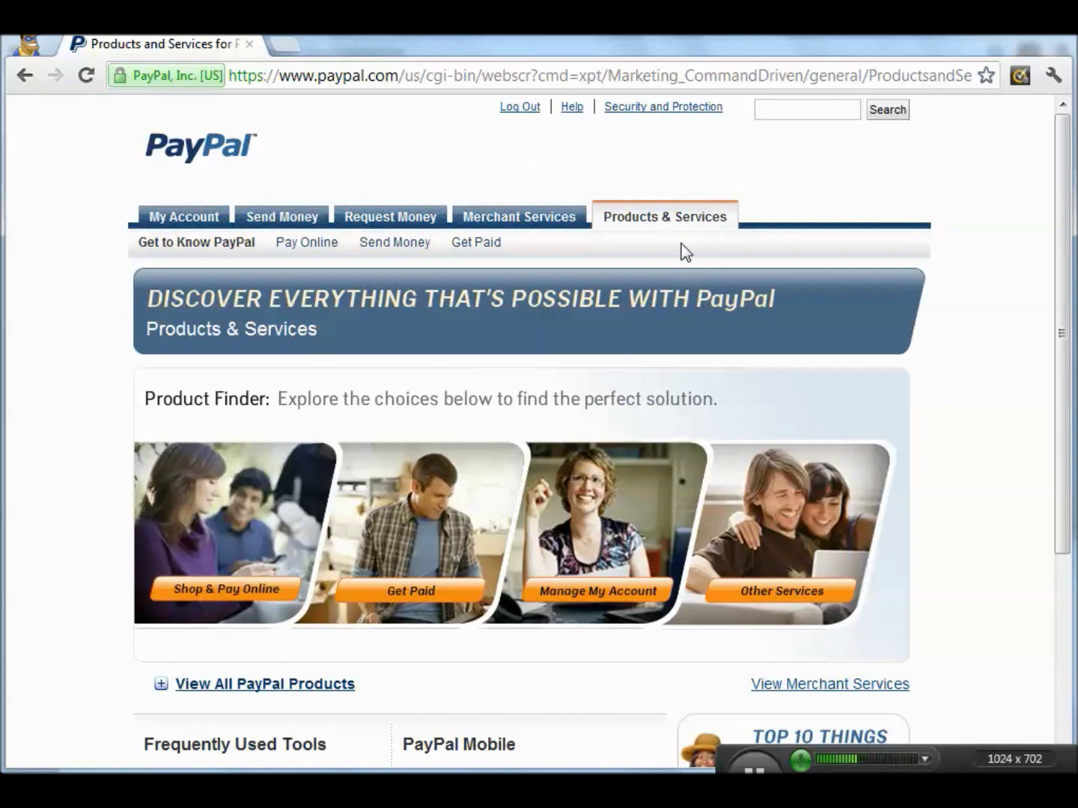
mouse_move(434, 541)
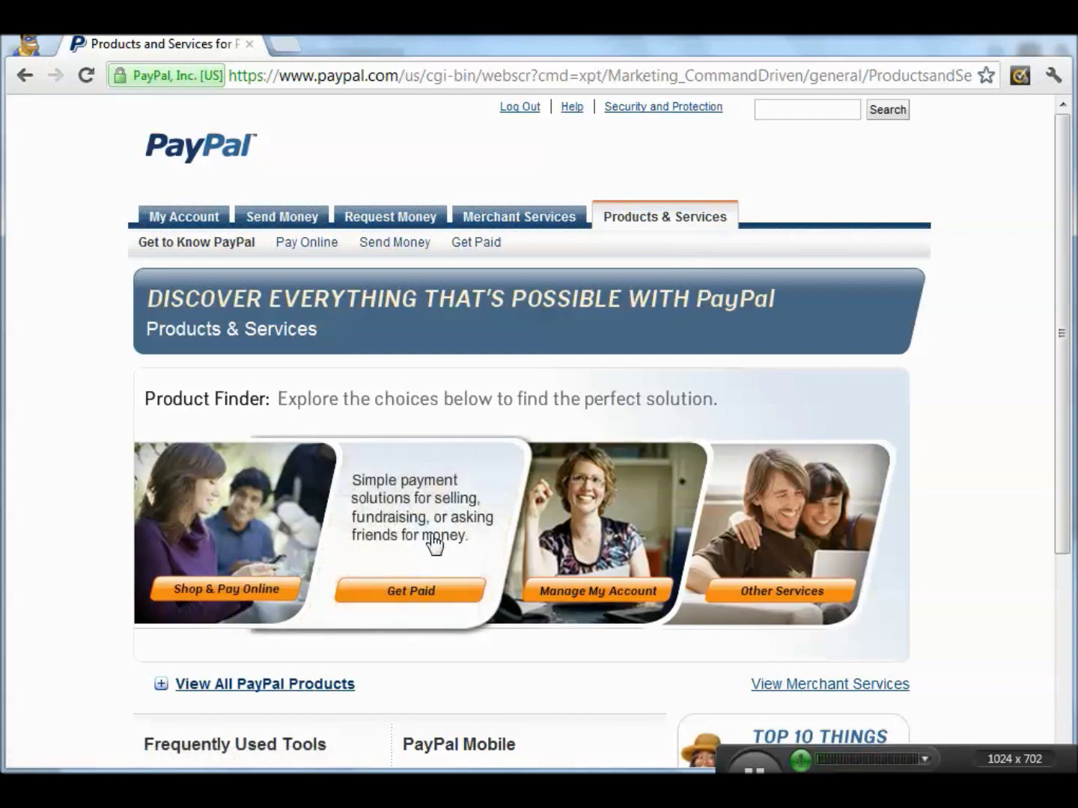
click(425, 555)
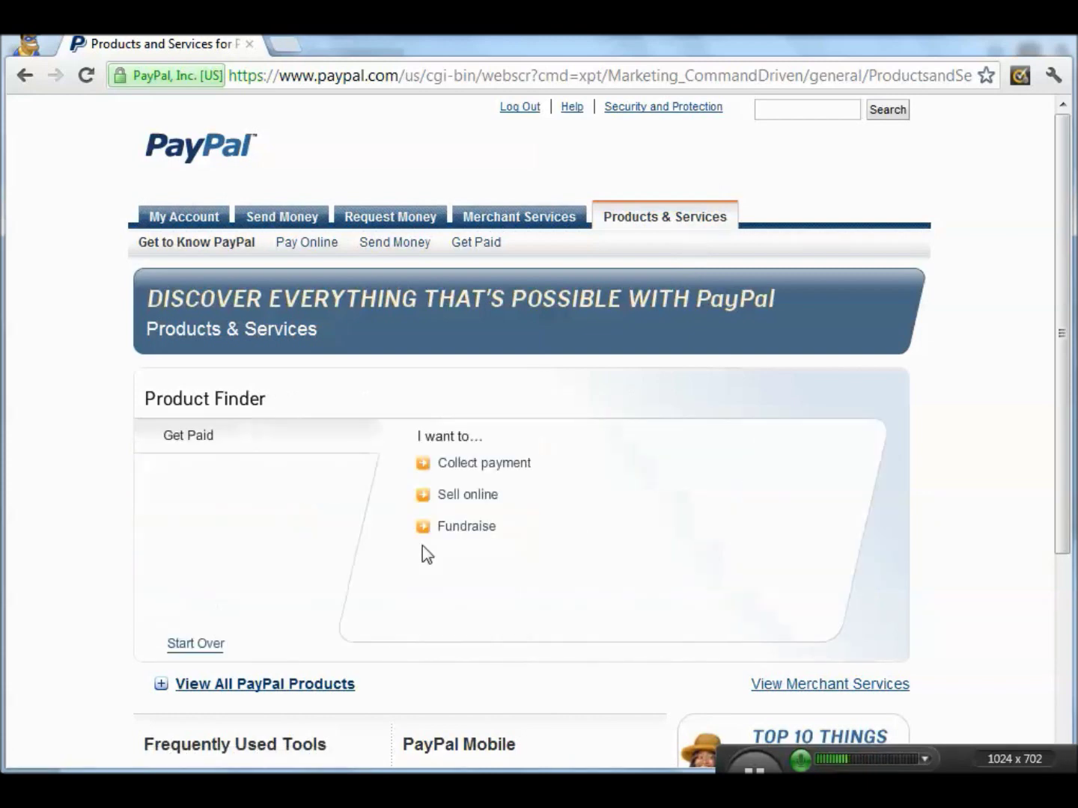
click(453, 497)
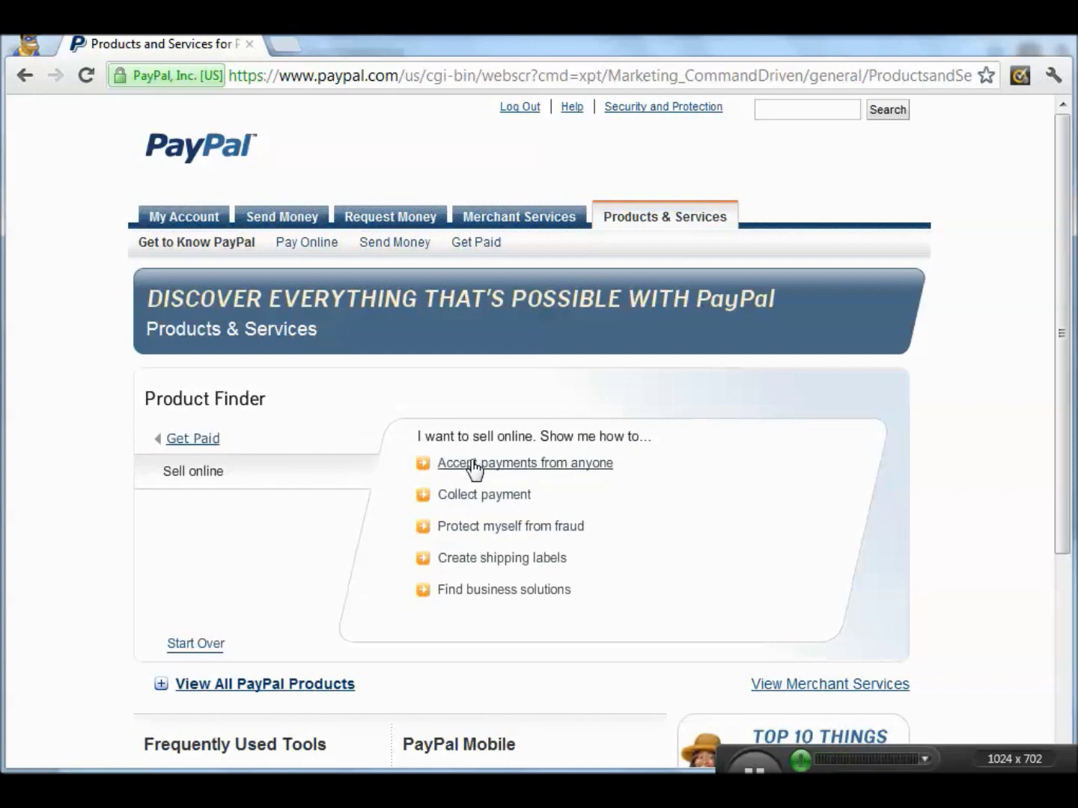
click(472, 463)
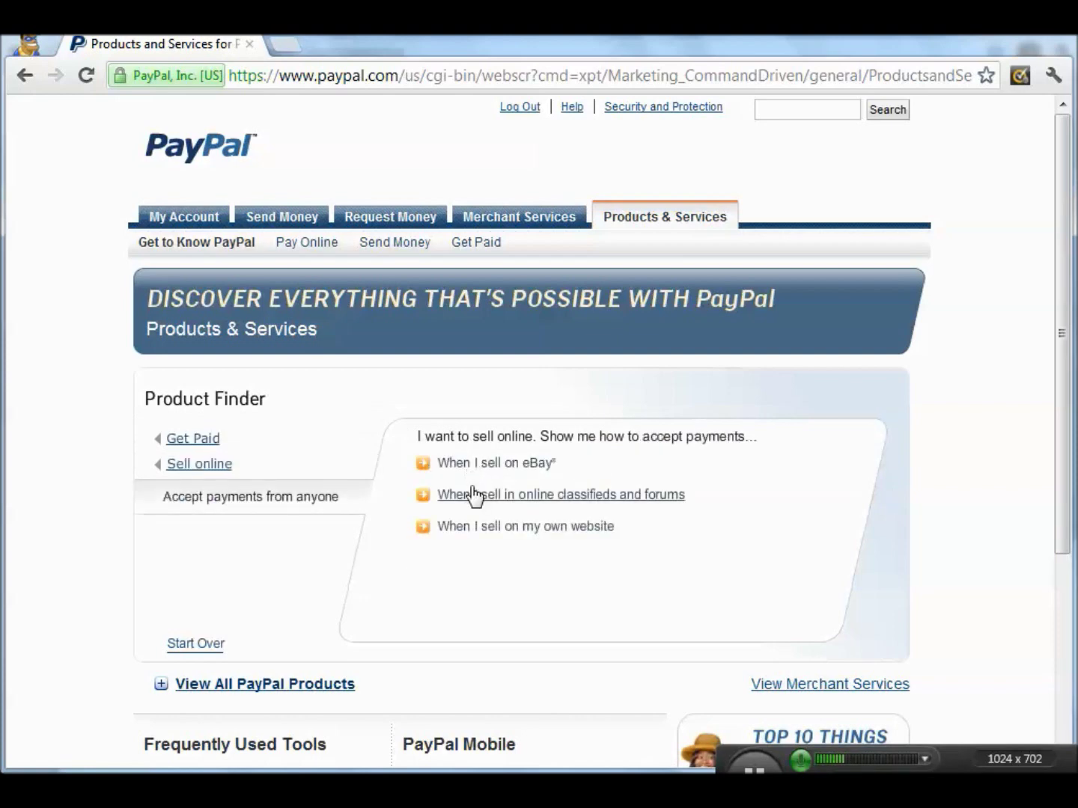
click(471, 530)
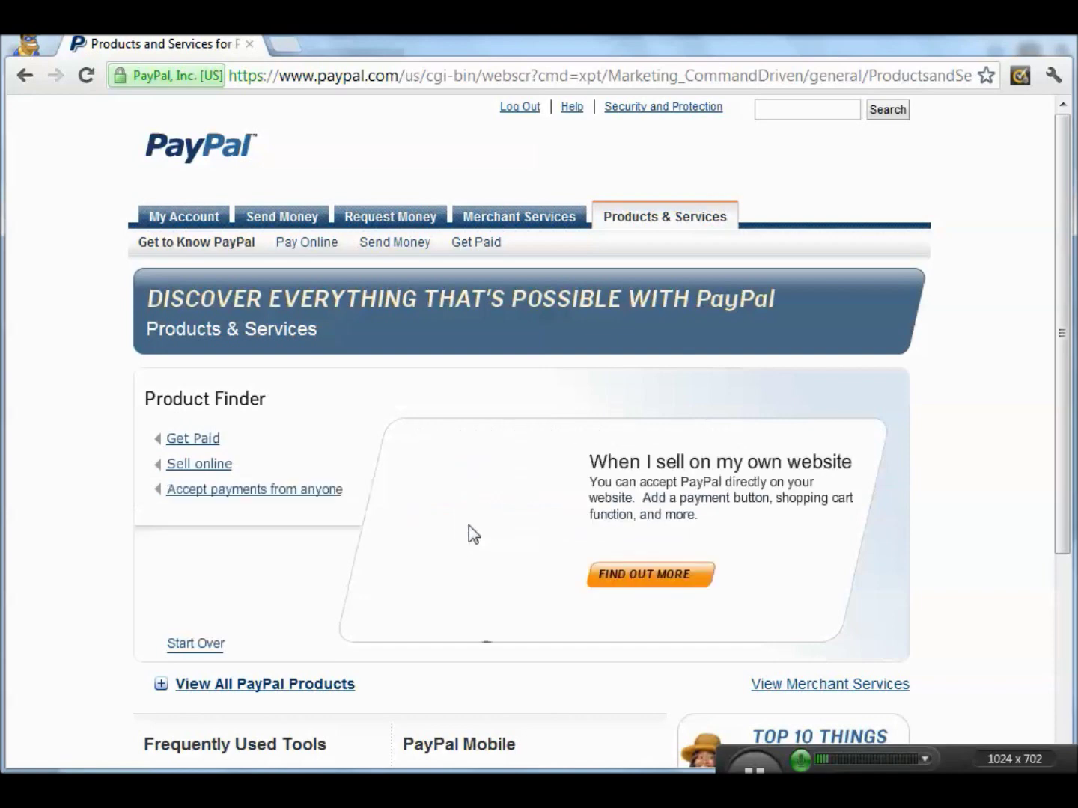
click(618, 578)
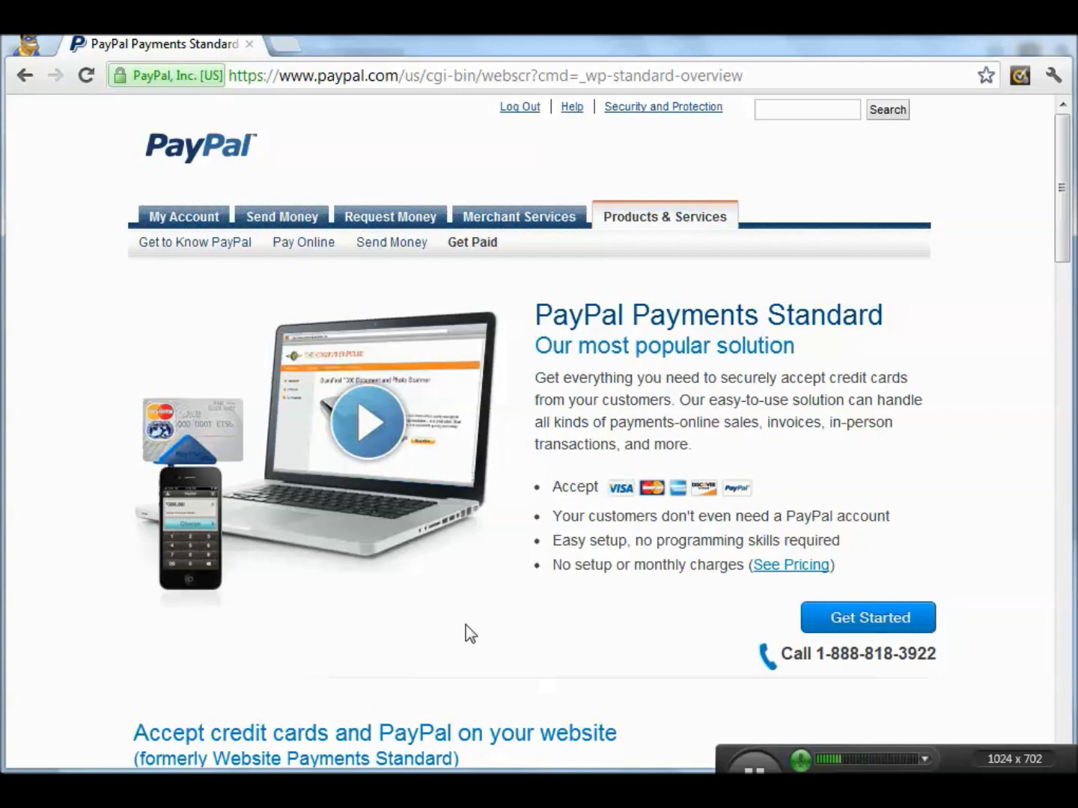
click(517, 219)
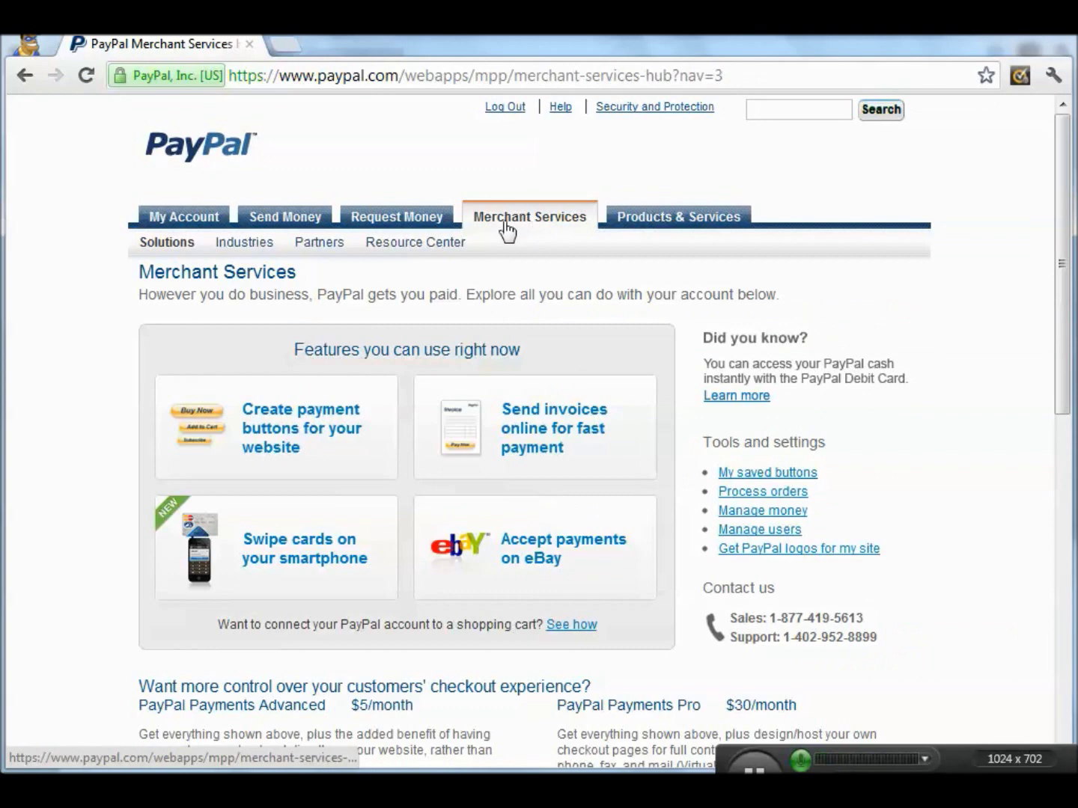
- Set up a Buy Now button for 'Widget' at 10 USD with 0 shipping and tax
click(300, 435)
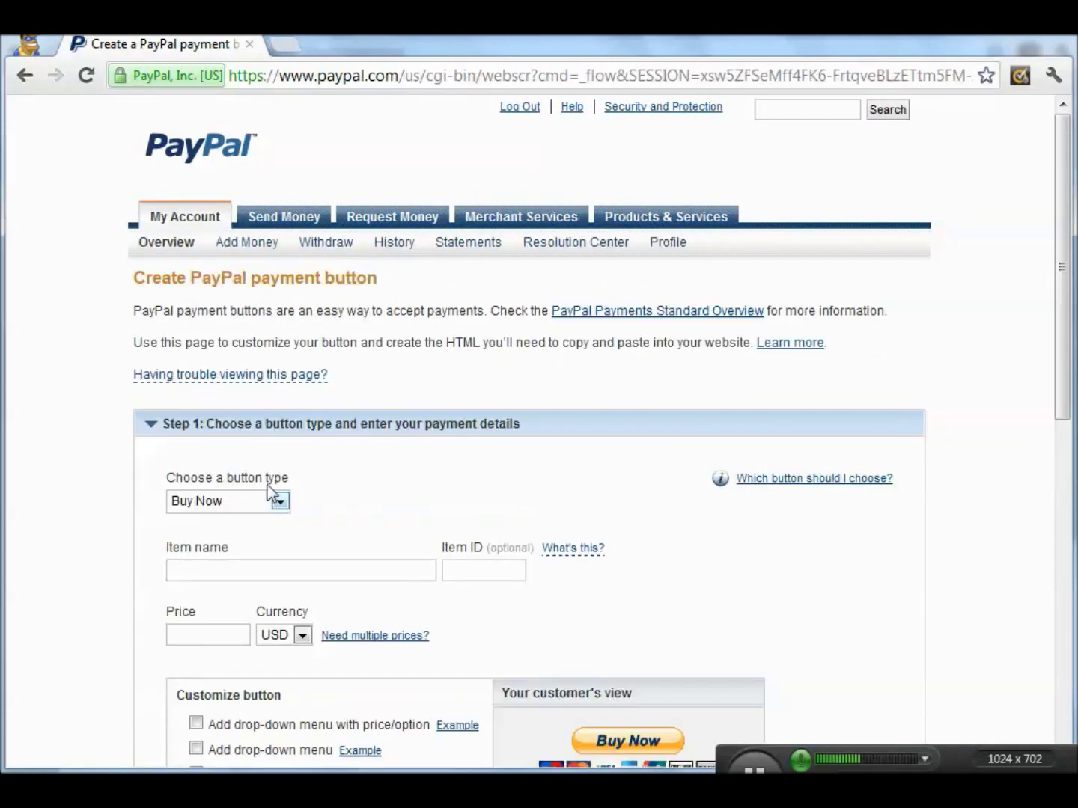
click(280, 501)
click(284, 503)
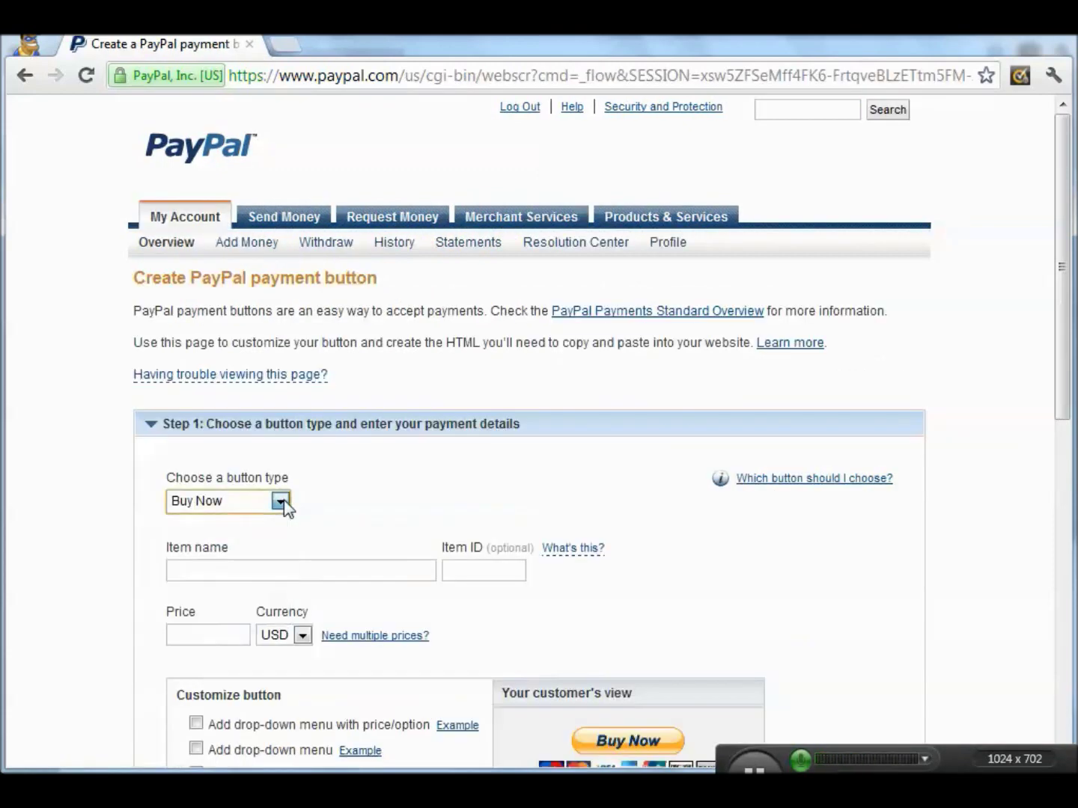
click(220, 571)
text(Widget)
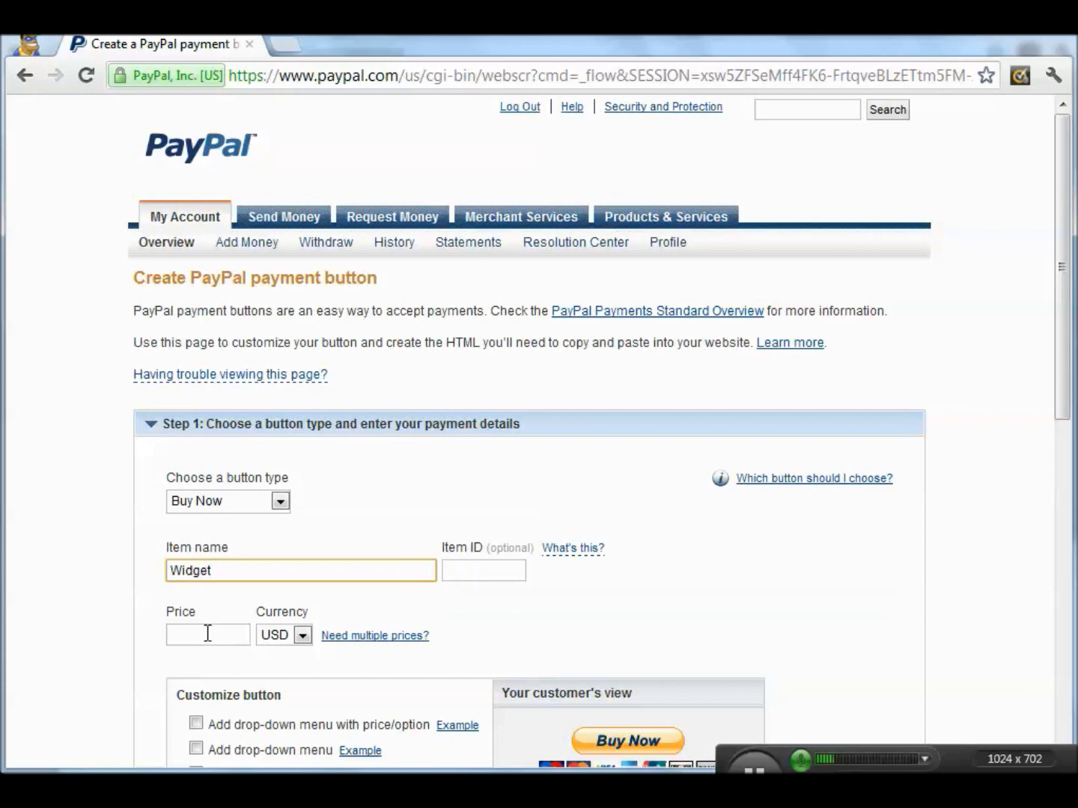
click(207, 635)
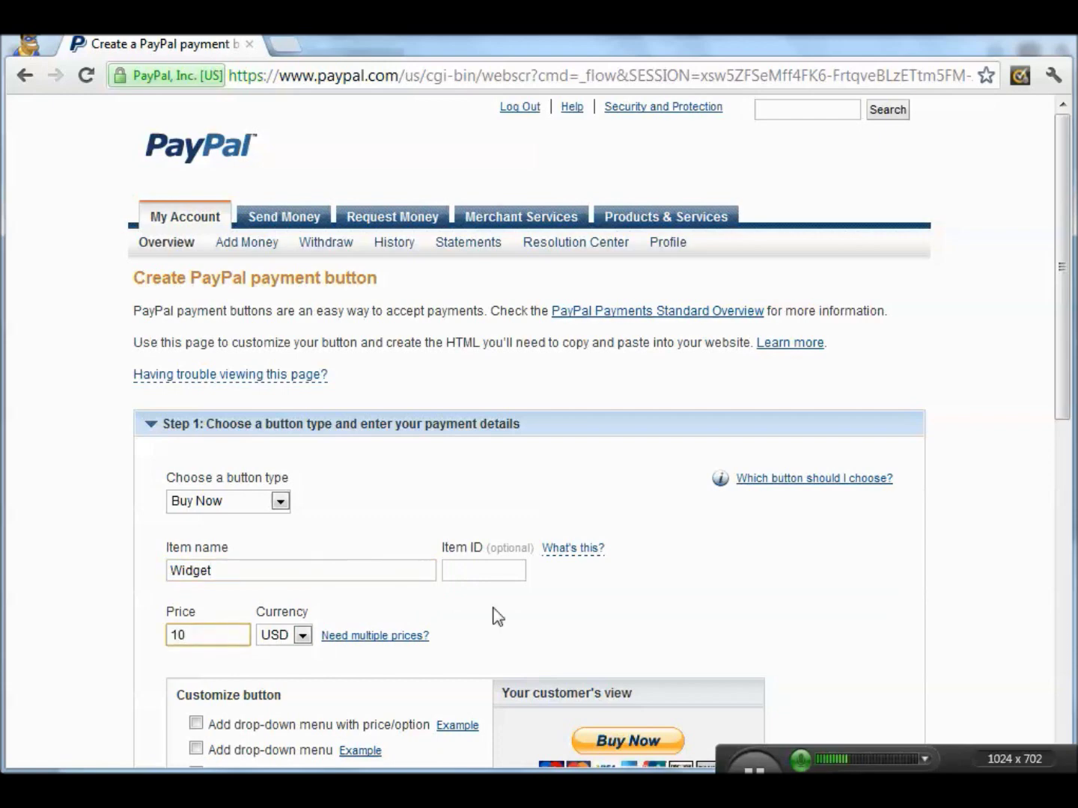
drag(1061, 392, 1066, 554)
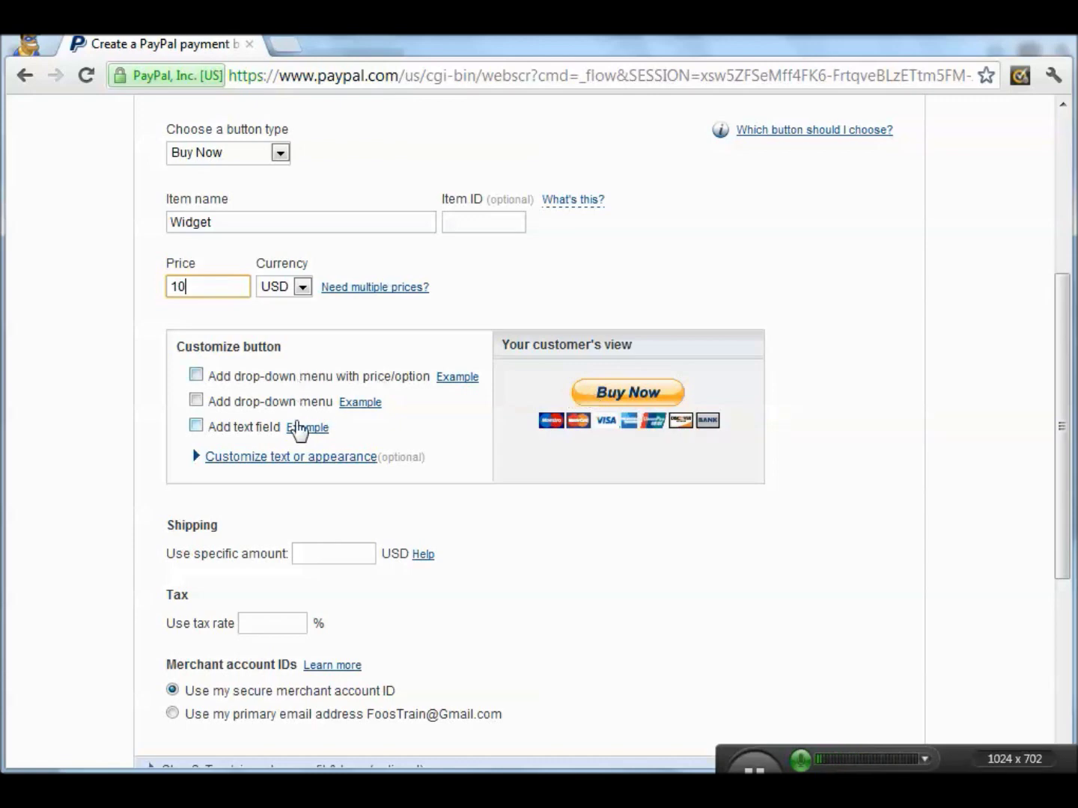
click(328, 558)
text(0)
key(Tab)
text(0)
scroll(224, 449, down, 3)
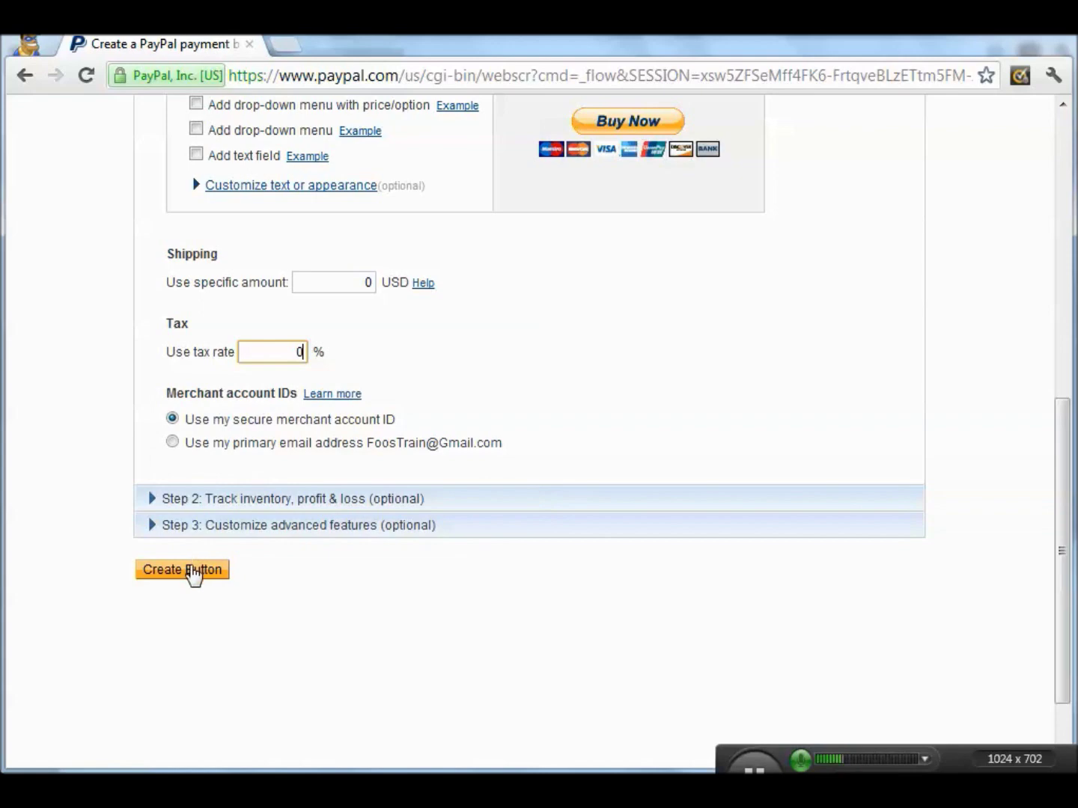
- Generate the Buy Now button and select its website code
click(192, 575)
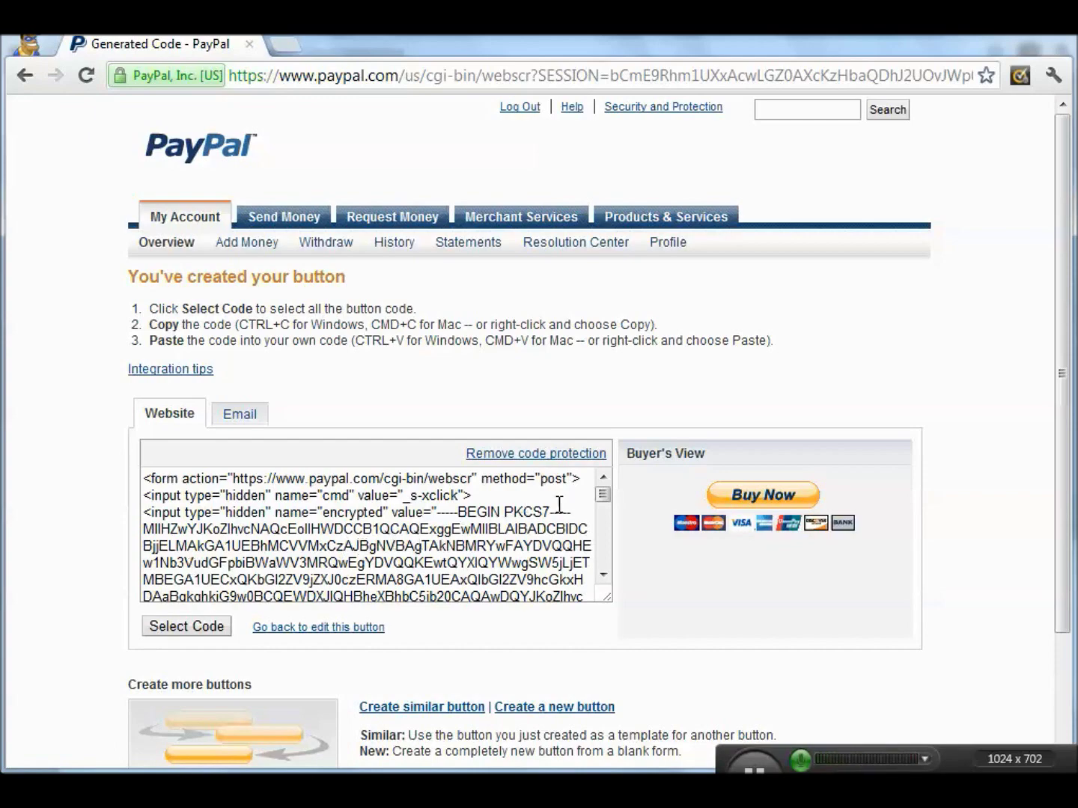
mouse_move(604, 497)
mouse_down()
mouse_move(605, 567)
mouse_move(602, 494)
mouse_up()
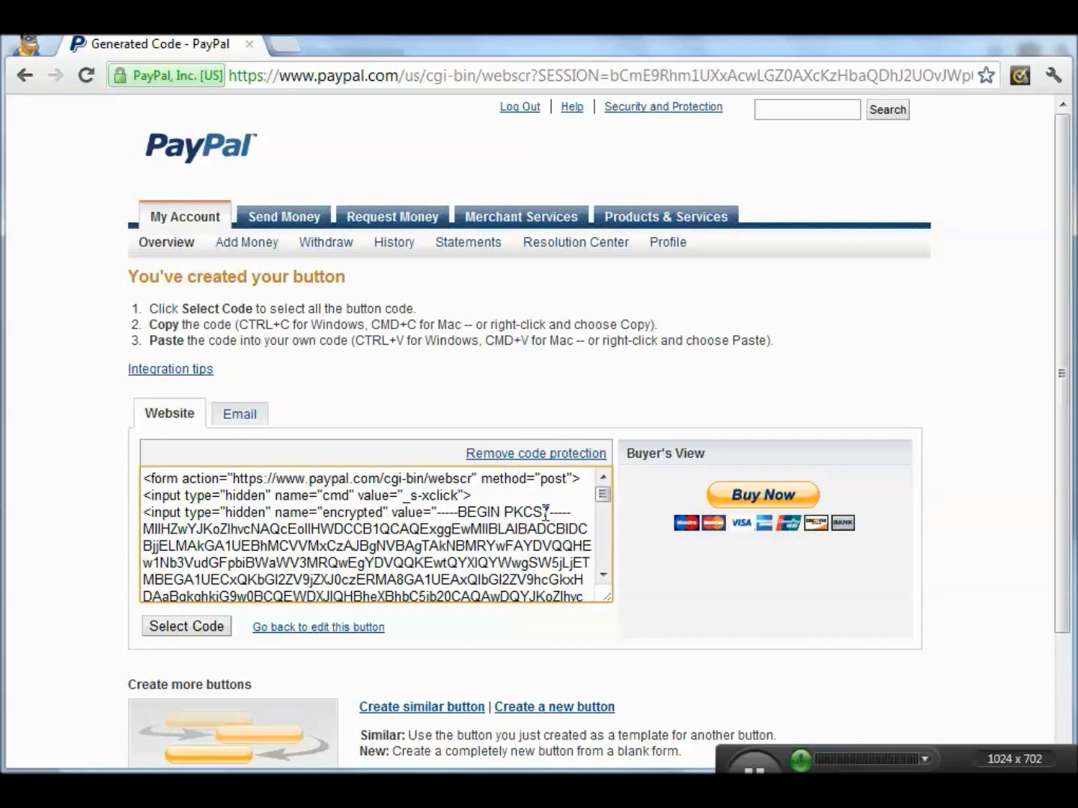
click(187, 627)
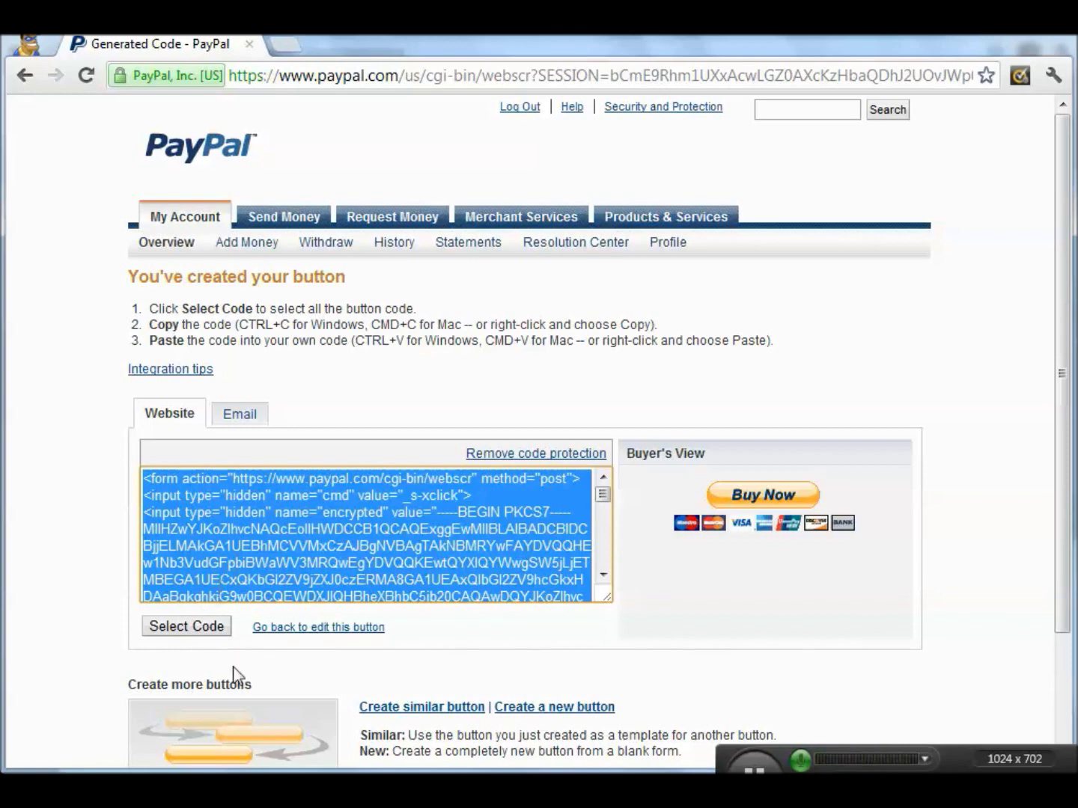
mouse_move(479, 774)
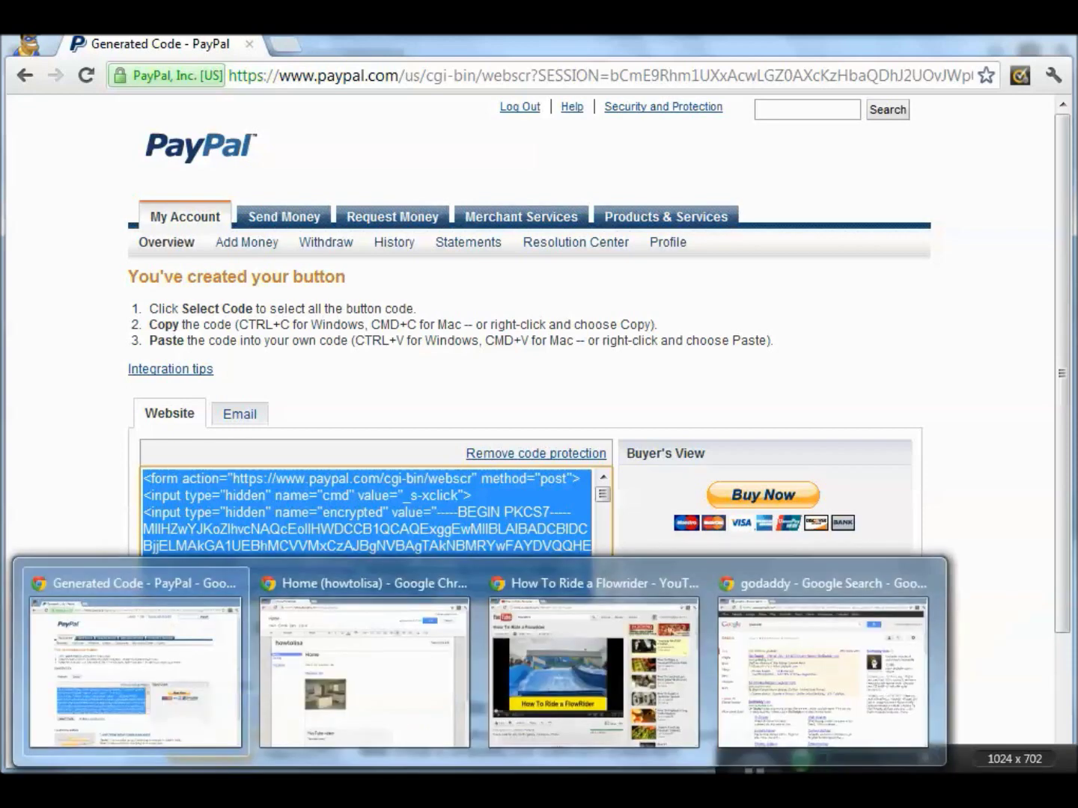
click(408, 664)
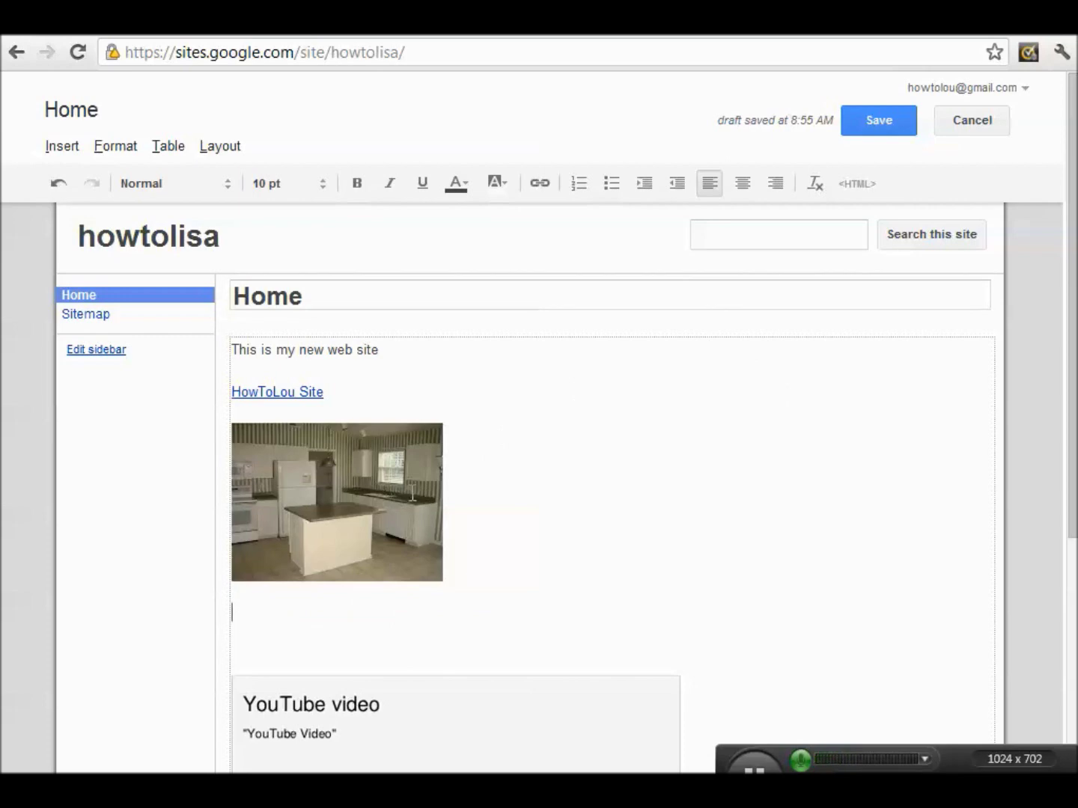
- Type a row of dashes below the kitchen photo and add empty lines after it
text(--------)
key(Return)
key(Return)
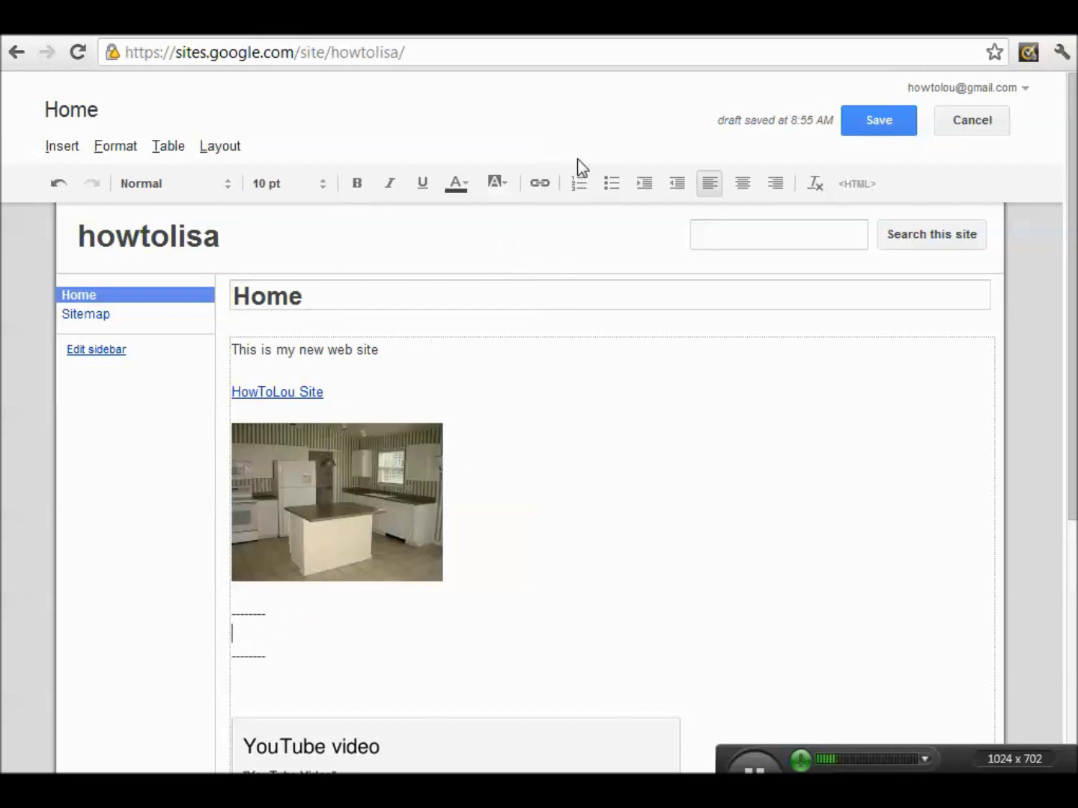
- Paste the PayPal Buy Now code between the dashed lines in the HTML editor and apply it
click(862, 187)
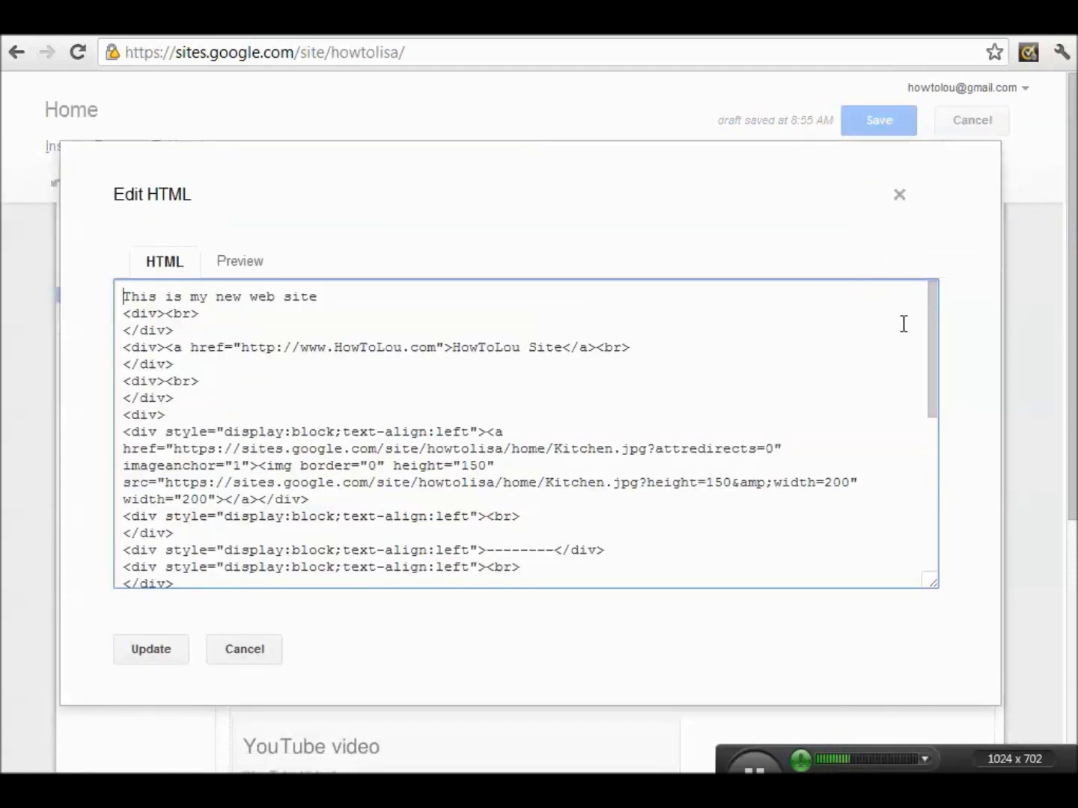
drag(933, 337, 935, 405)
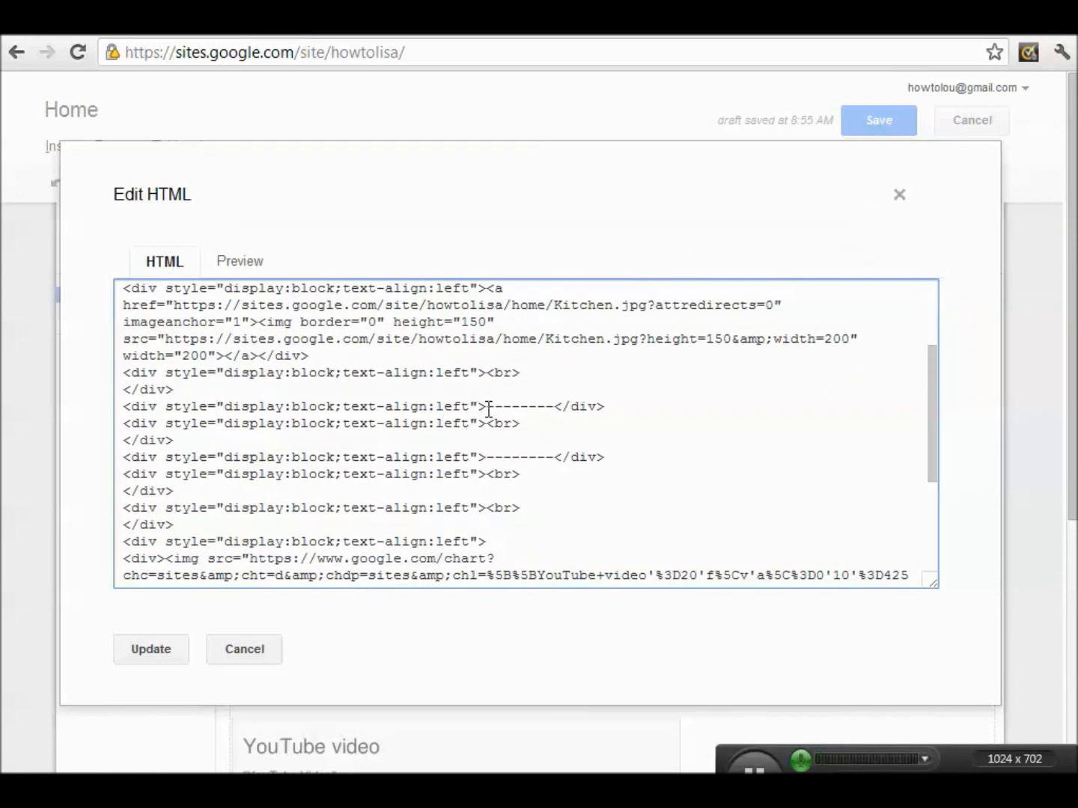
click(561, 421)
key(Return)
key(Return)
key(Return)
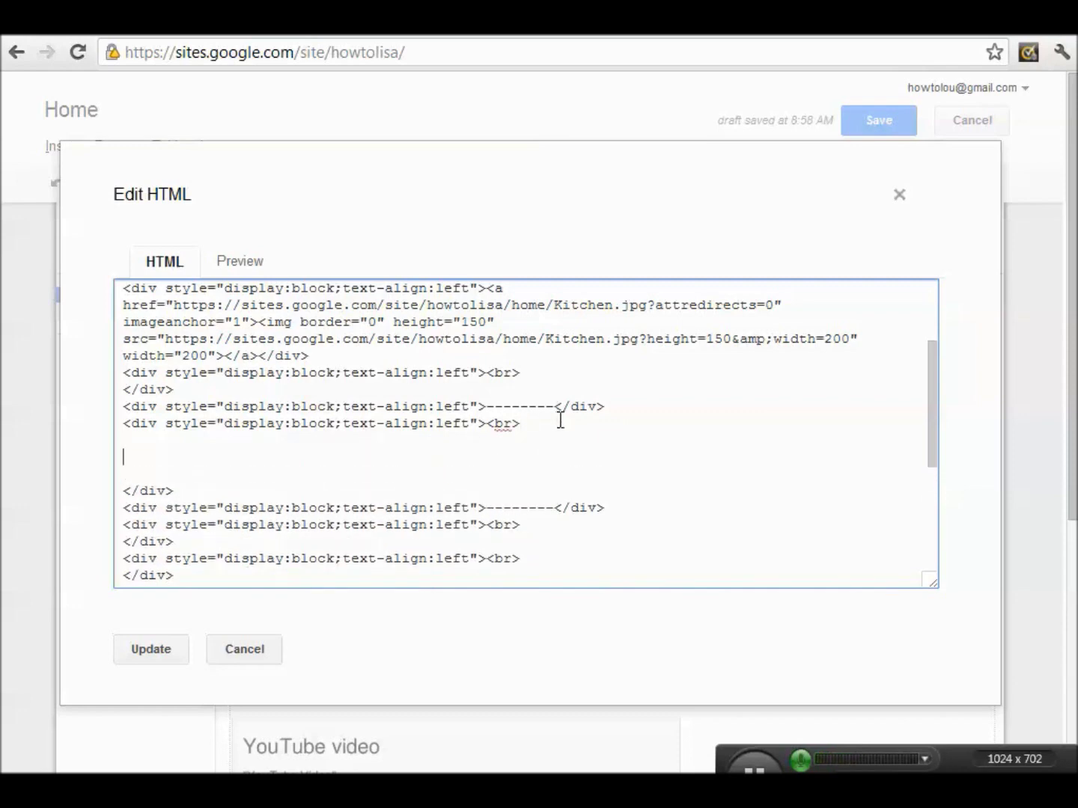
right_click(281, 458)
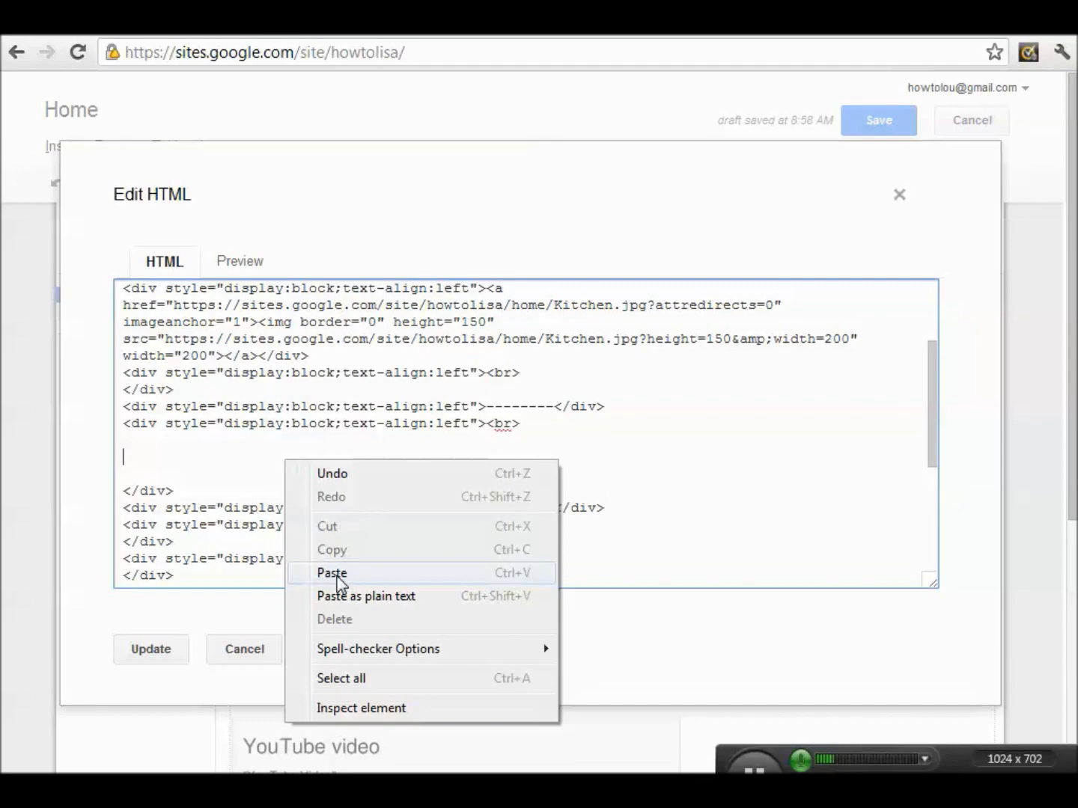
click(340, 576)
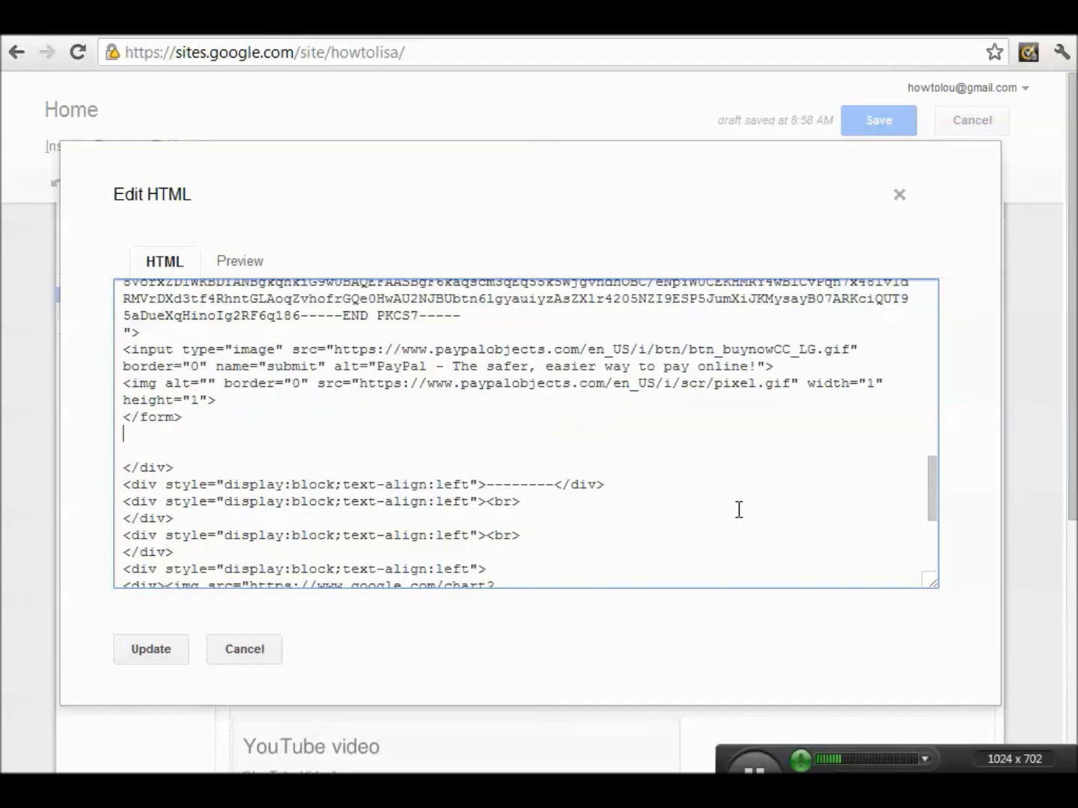
drag(933, 483, 941, 409)
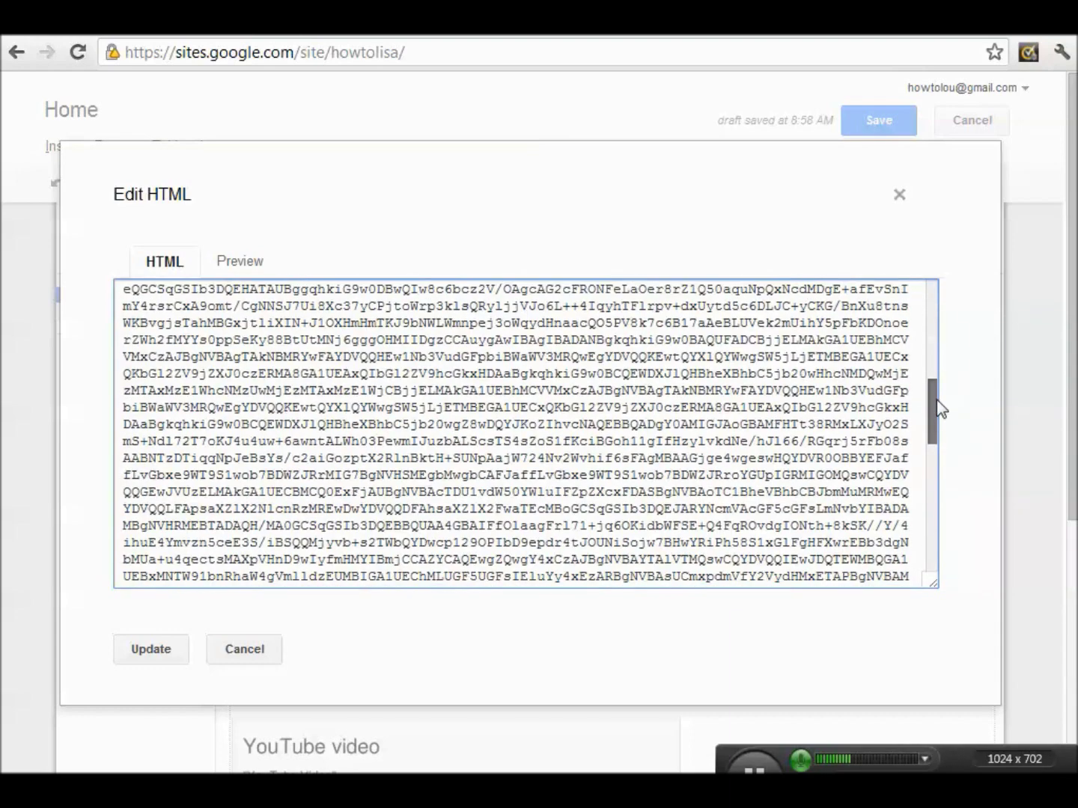
click(150, 653)
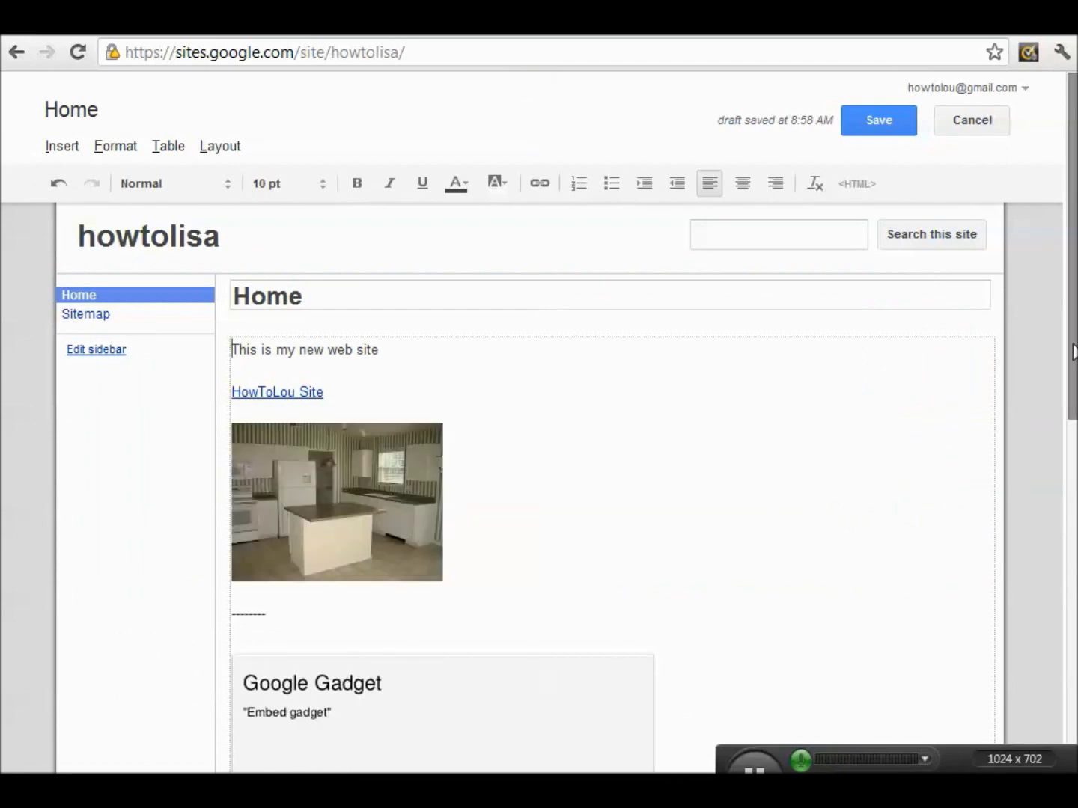
- Save the howtolisa Home page and scroll back up to check the Buy Now button and video
drag(1074, 353, 1075, 537)
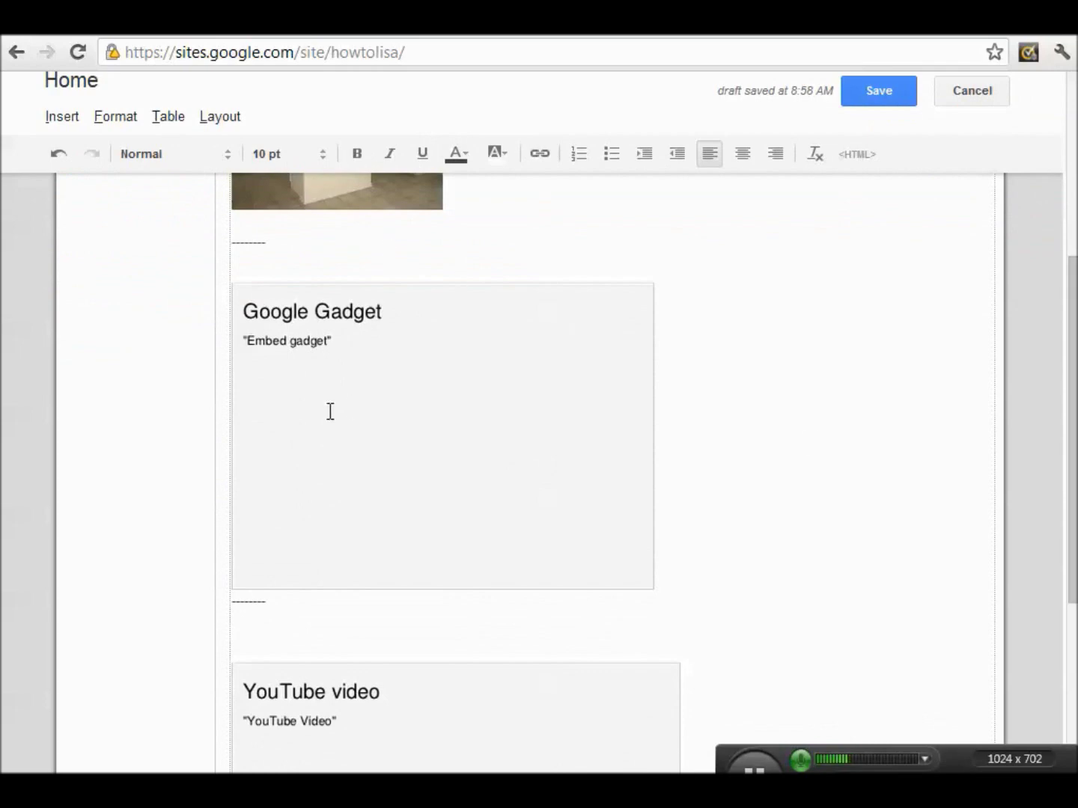
click(871, 91)
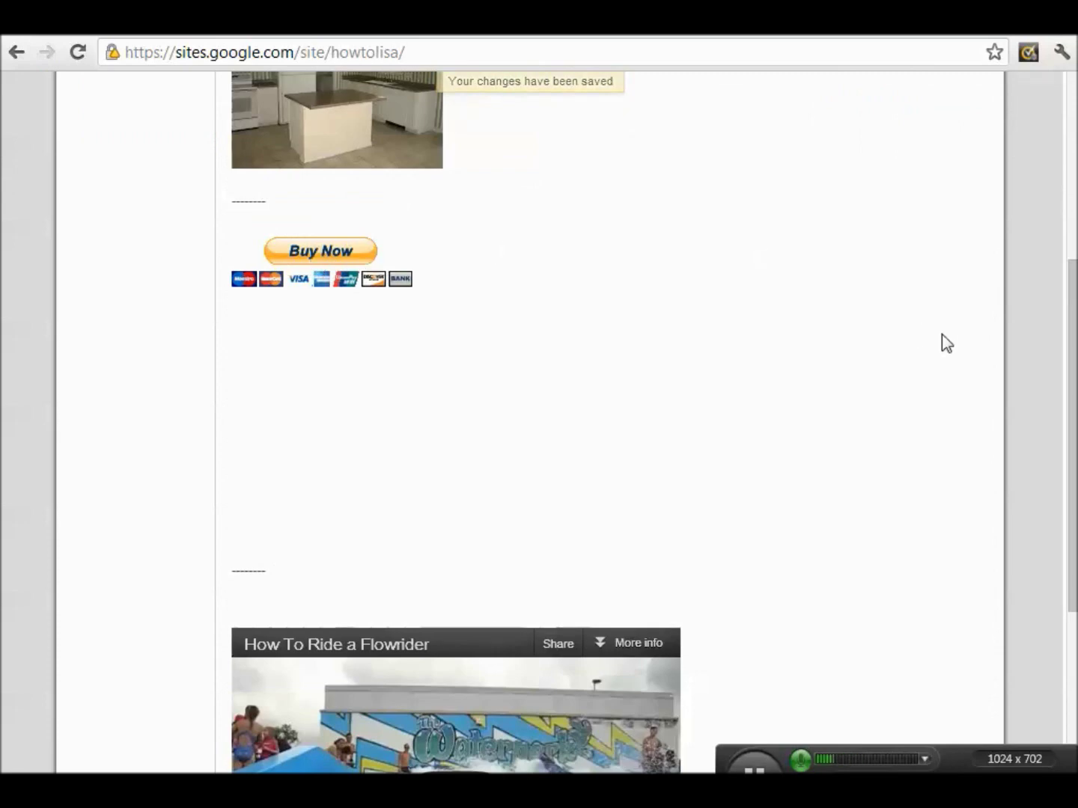
scroll(570, 419, up, 2)
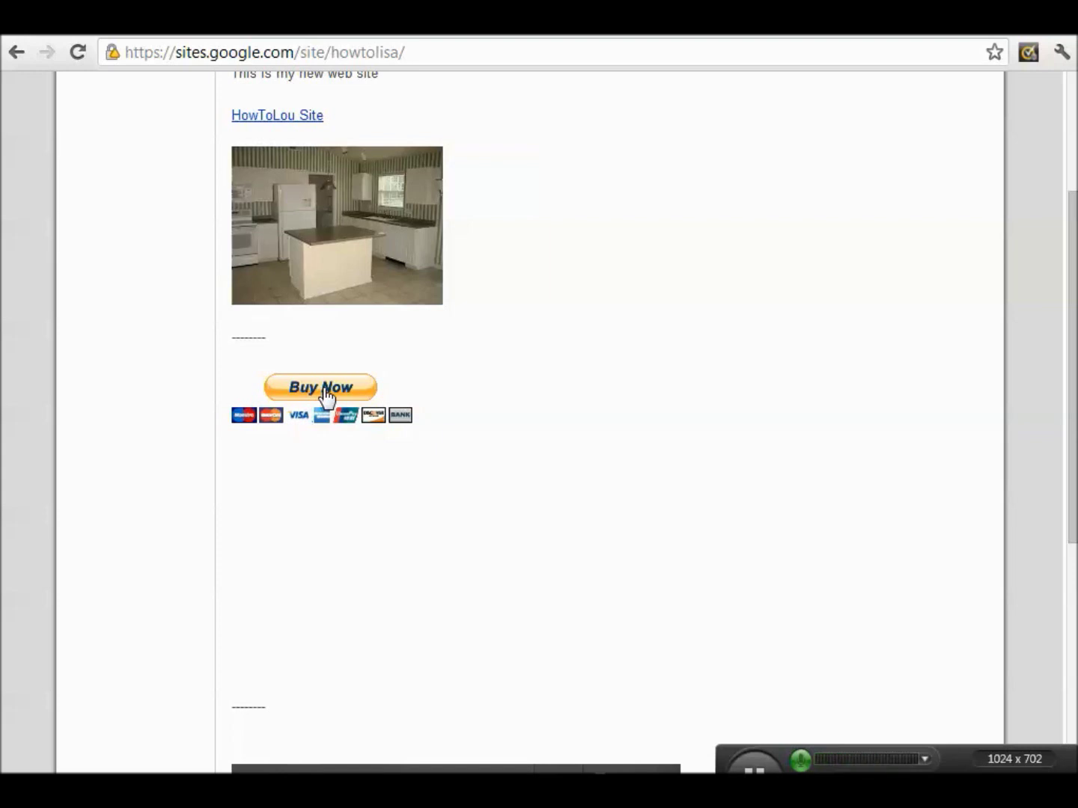
scroll(792, 338, up, 3)
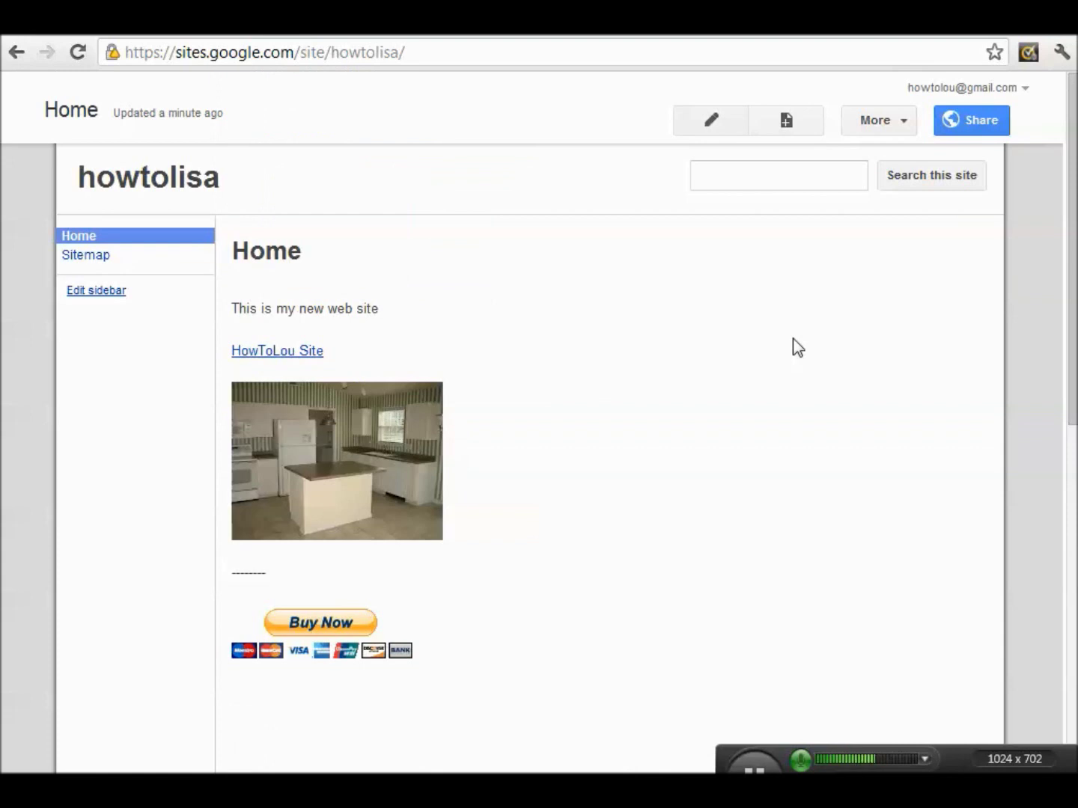
- Select the full address sites.google.com/site/howtolisa, then switch to the godaddy search results window
click(438, 54)
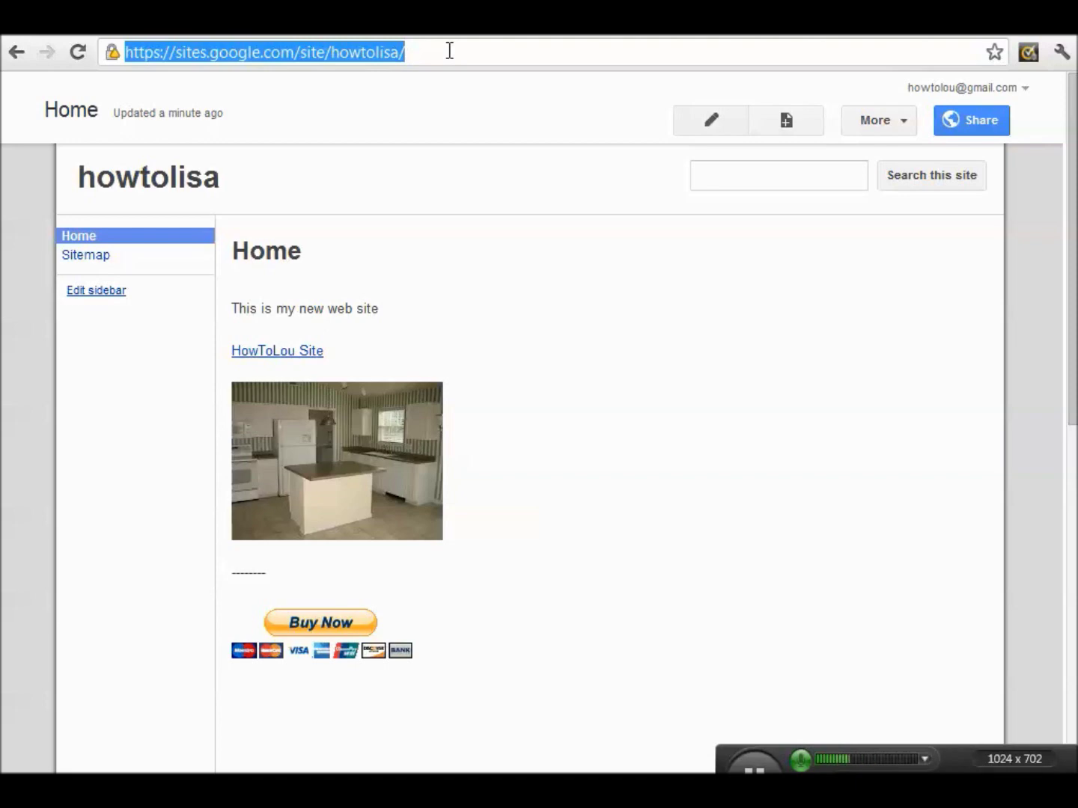
click(449, 51)
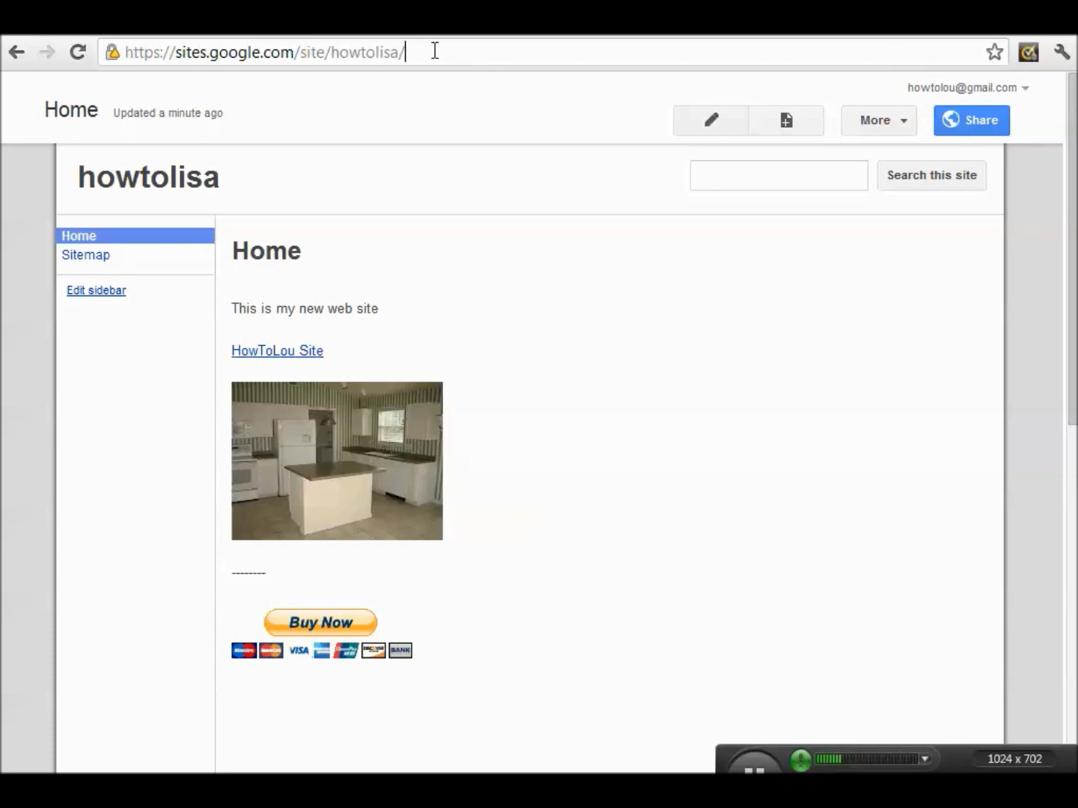
drag(433, 51, 124, 52)
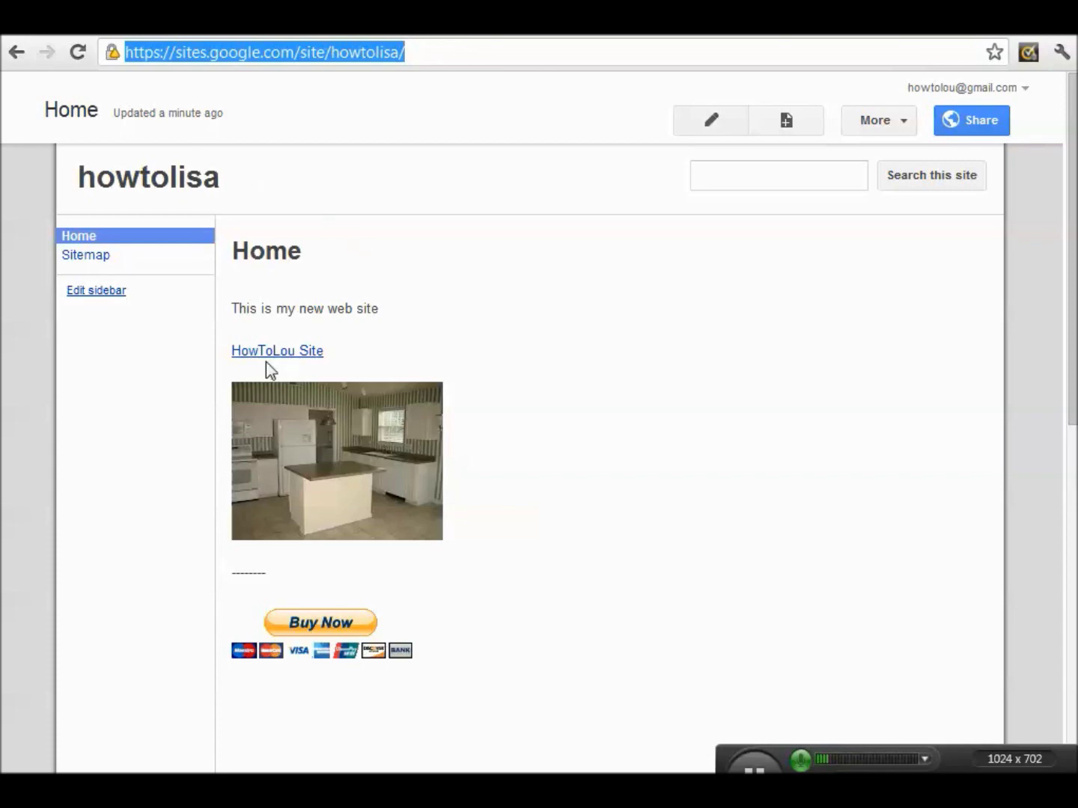
key(alt+Tab)
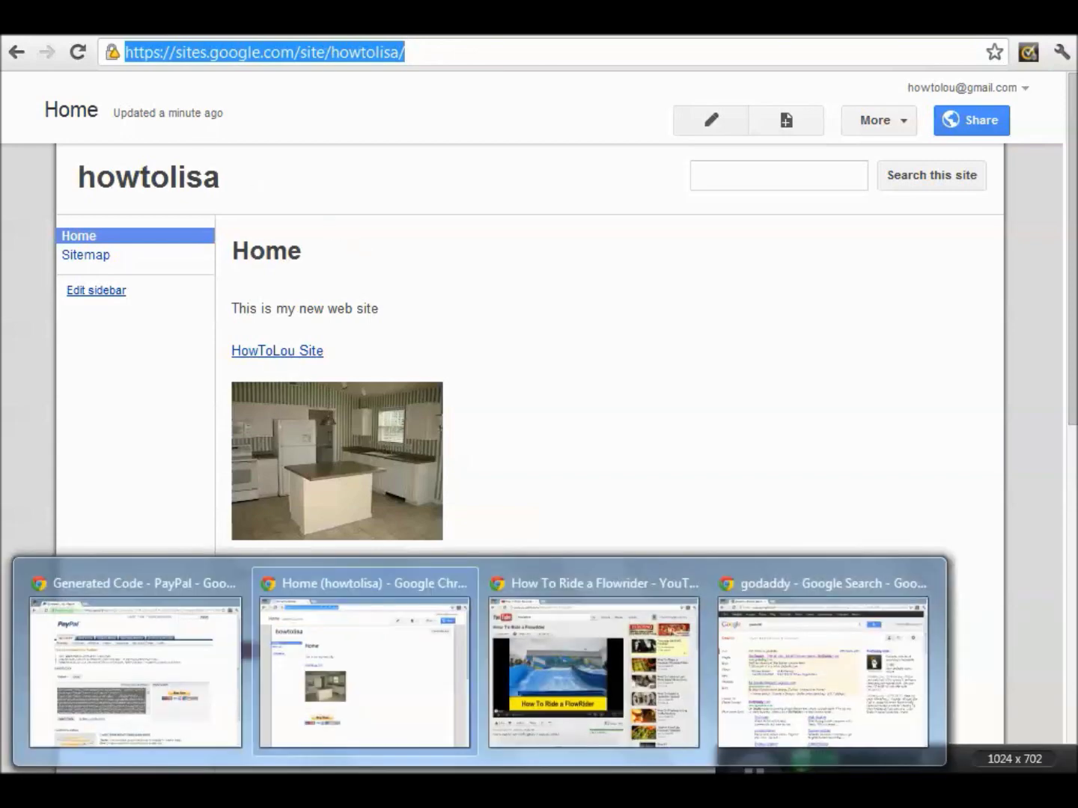
click(749, 659)
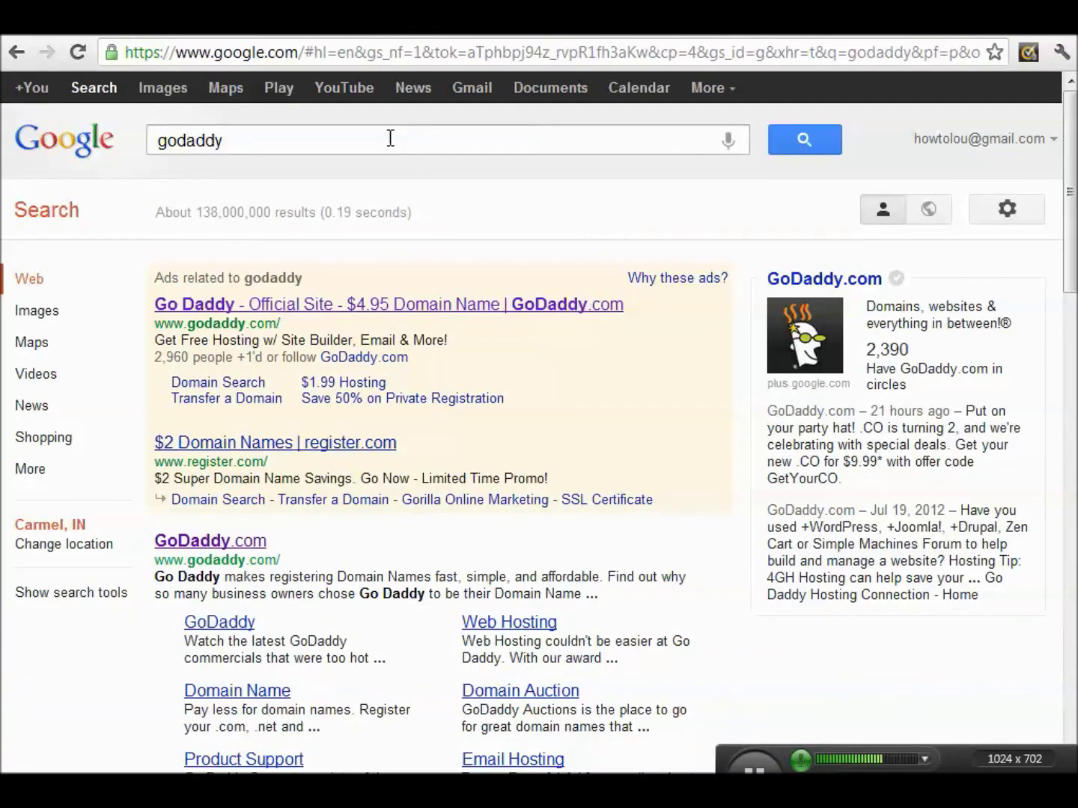
- Open the official GoDaddy site from the Google results for godaddy
click(310, 140)
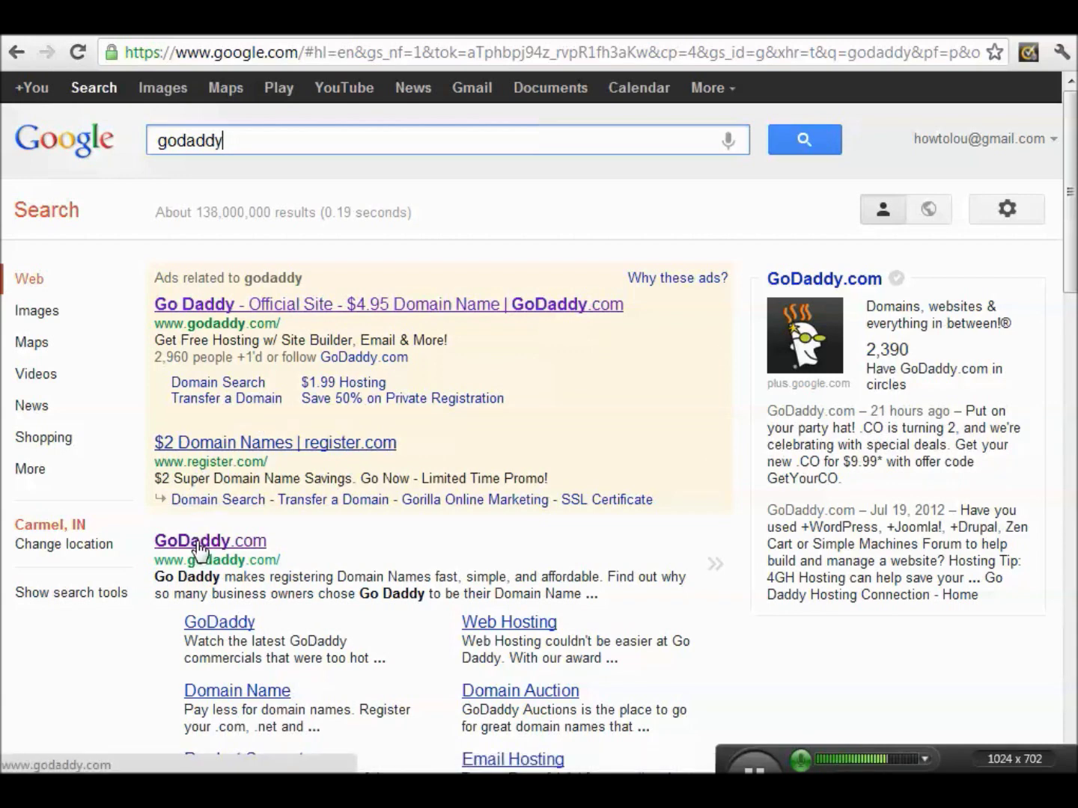
click(420, 305)
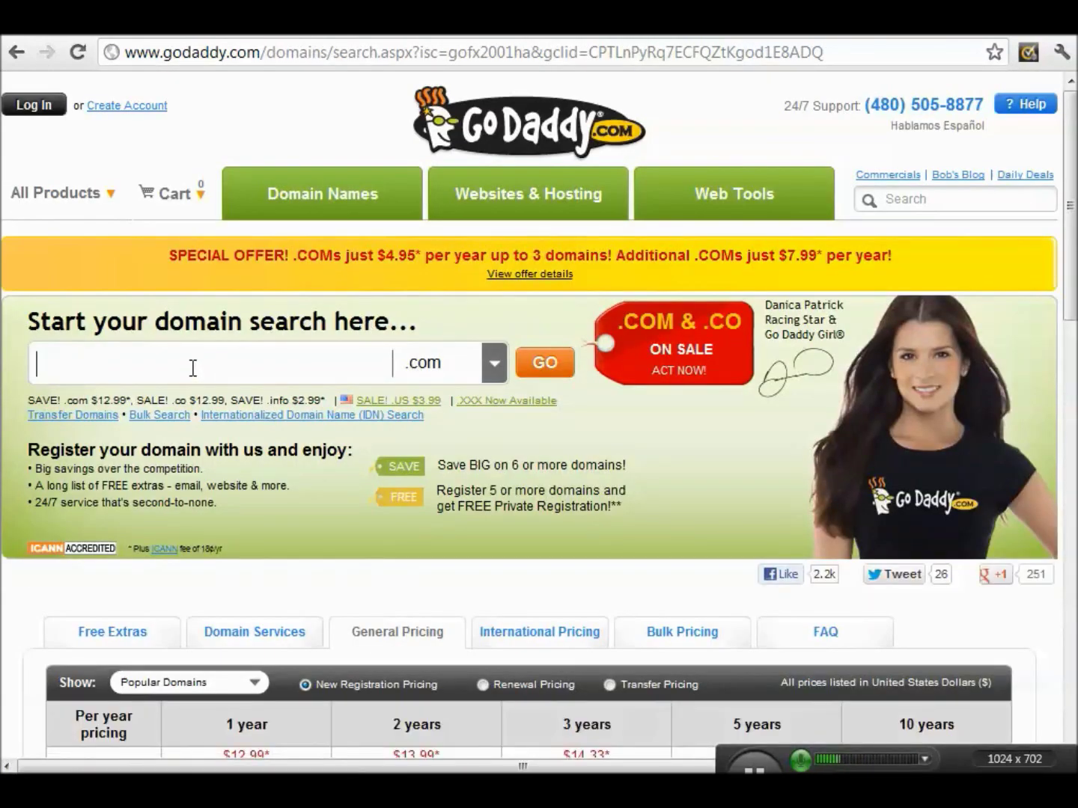
- Search GoDaddy for howtolisa.com, found available at $12.99, then go to My Account
text(howtolisa)
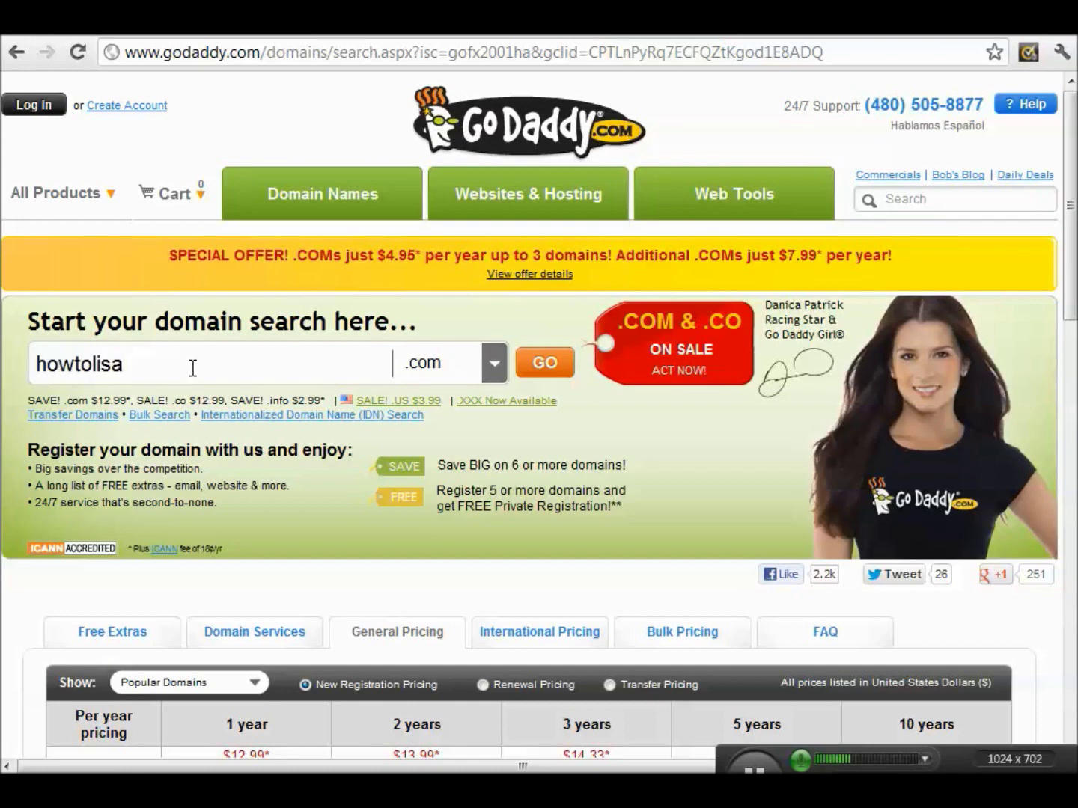
click(533, 366)
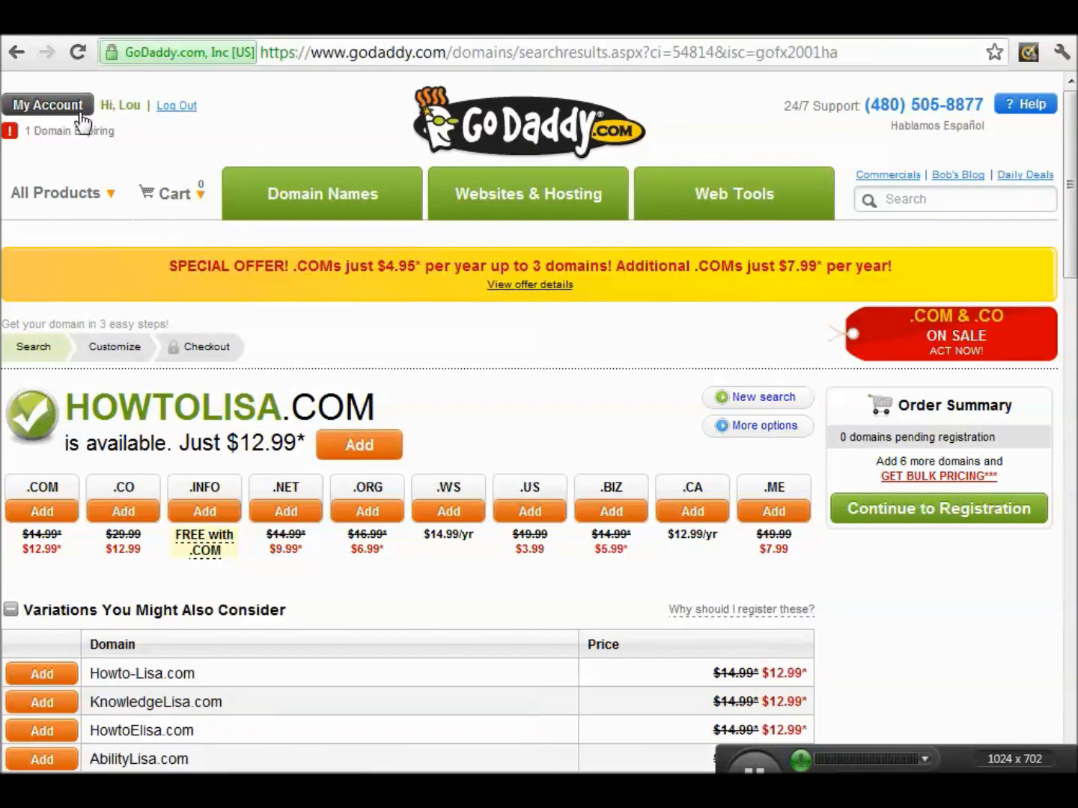
click(54, 109)
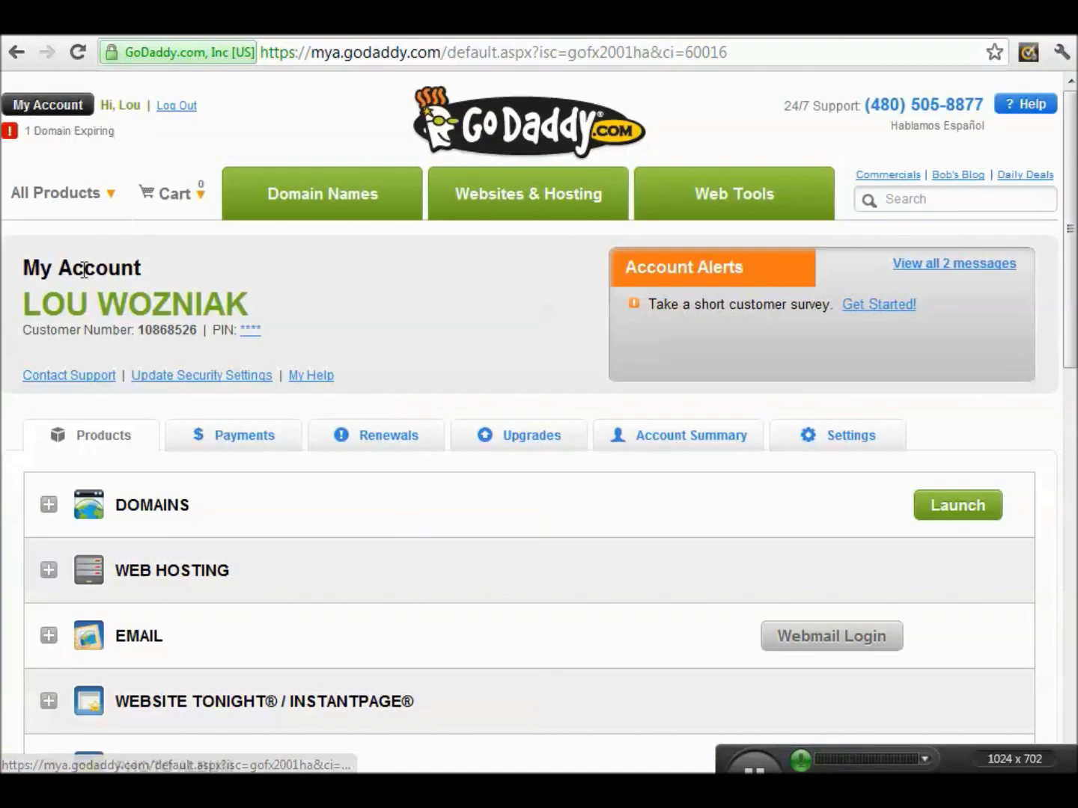
- Launch the Domain Manager for avianfoos.com from the Domains list and show its Forward options
click(152, 507)
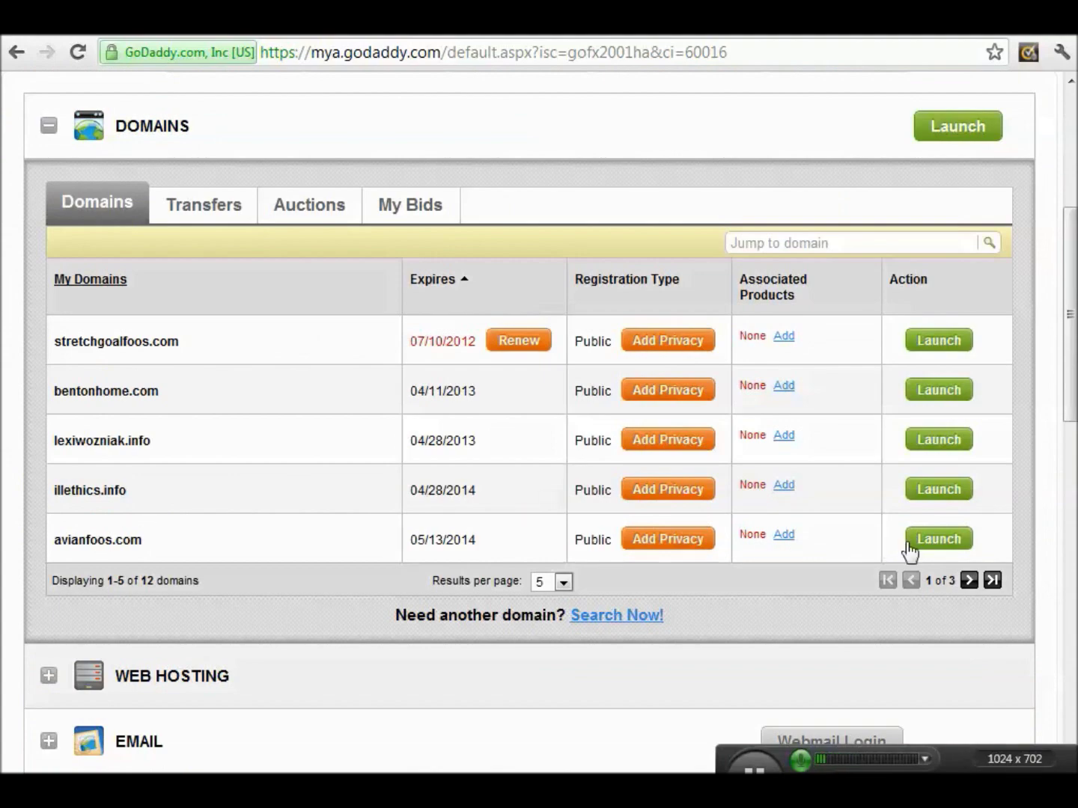
click(940, 540)
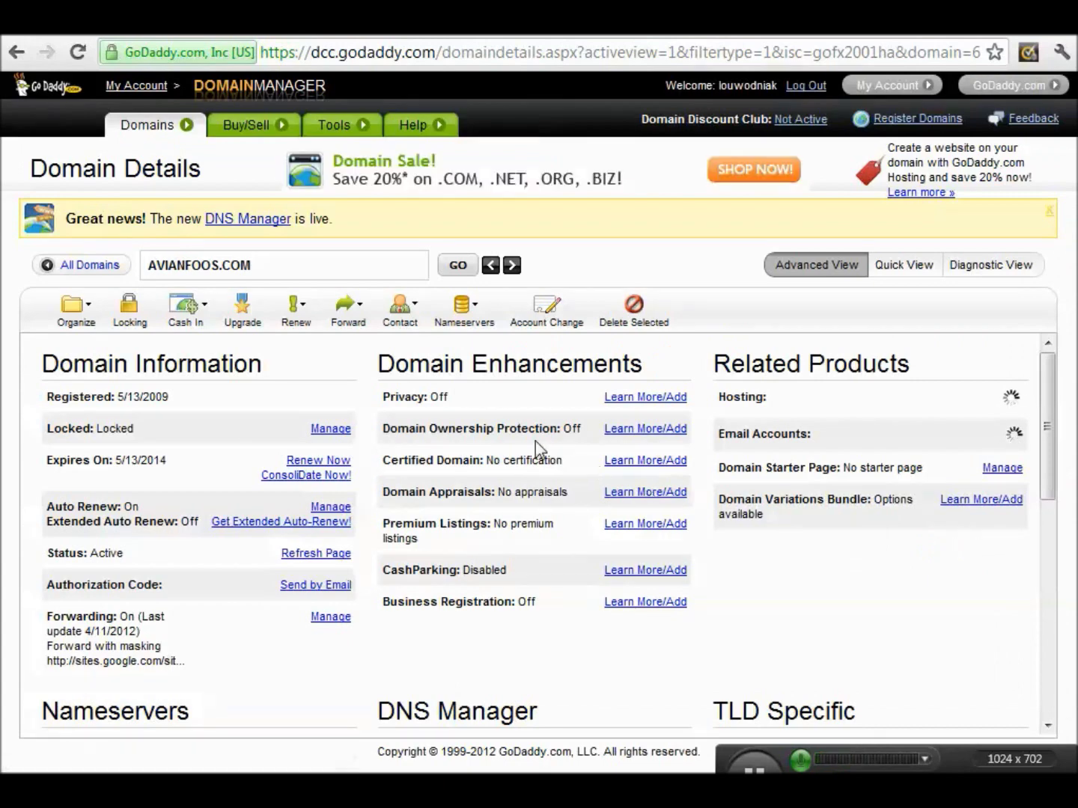
click(352, 318)
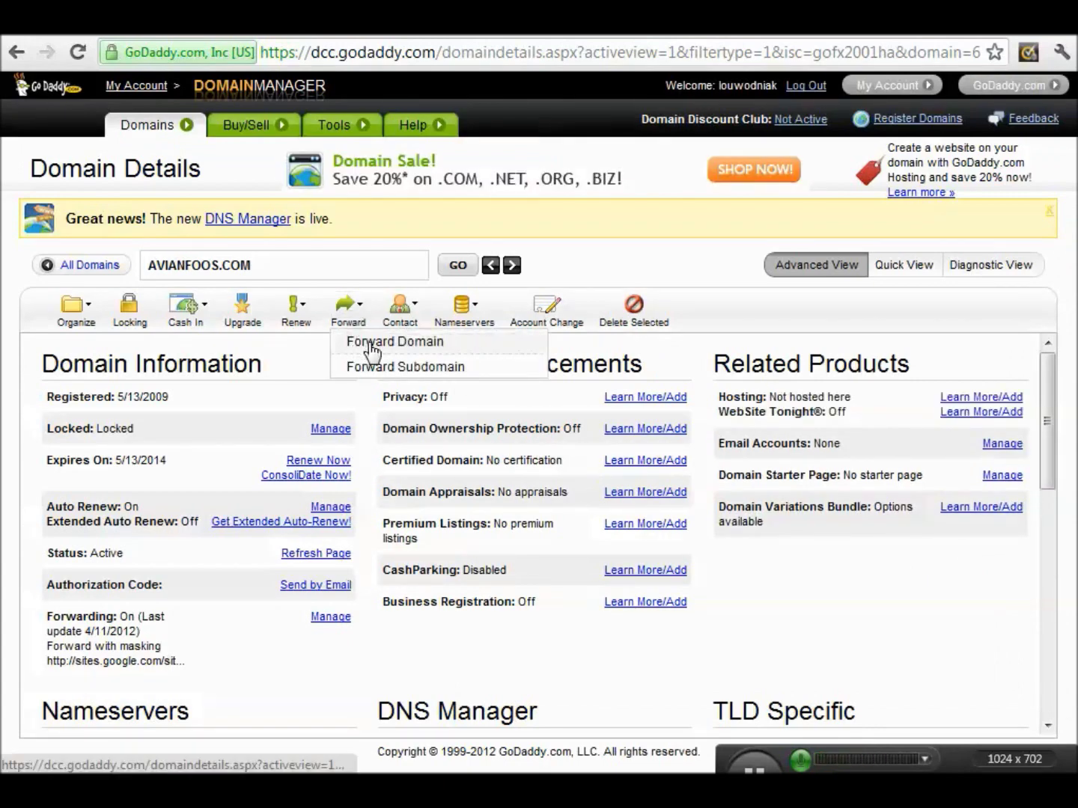
- Open AVIANFOOS.COM's forwarding and masking settings for editing, then return to the howtolisa Google Sites page
click(374, 348)
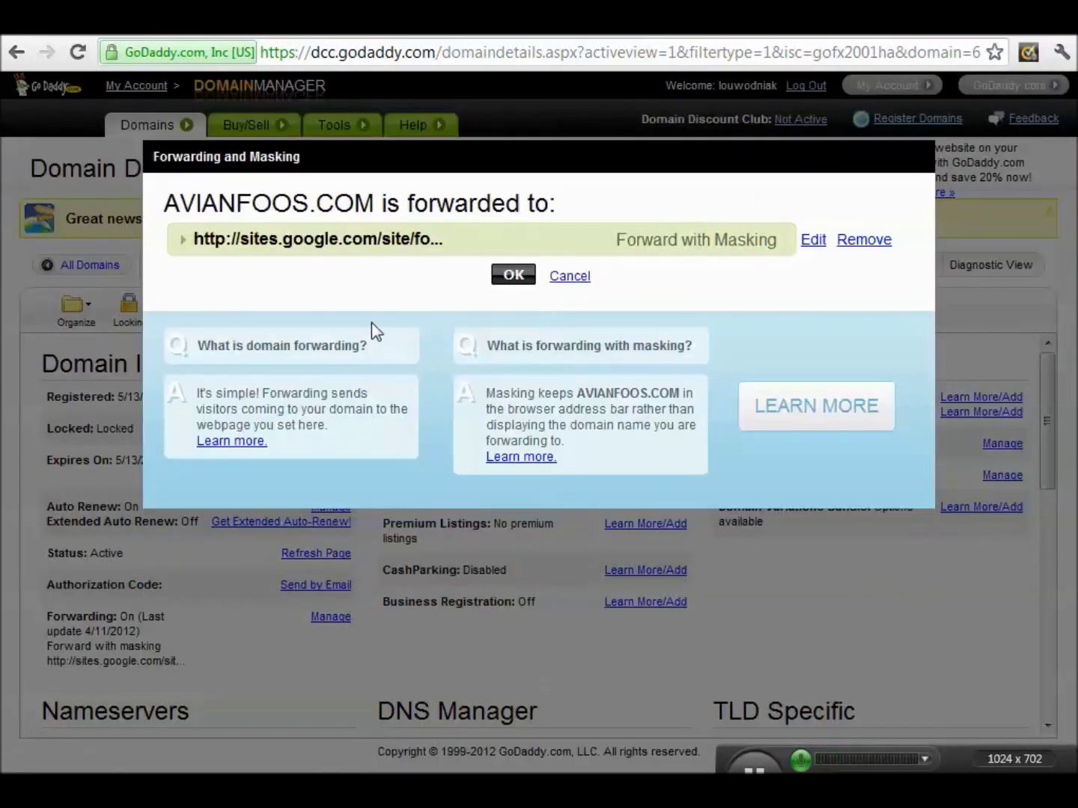
click(814, 240)
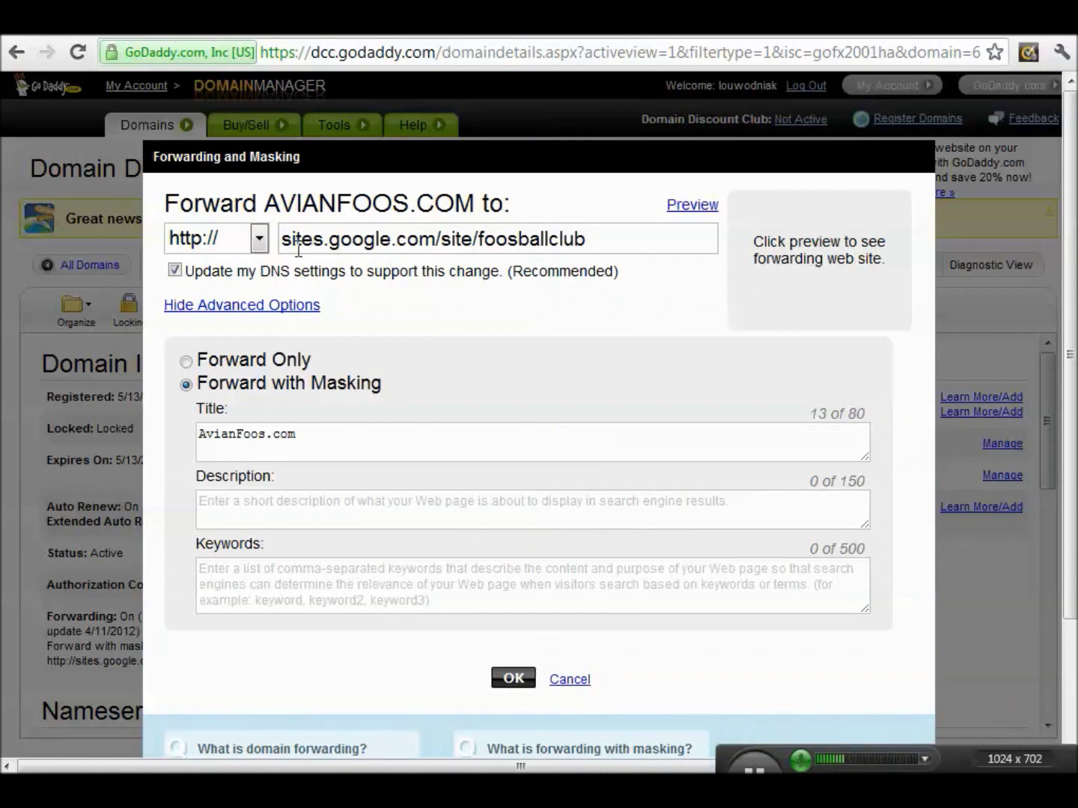
drag(266, 202, 408, 202)
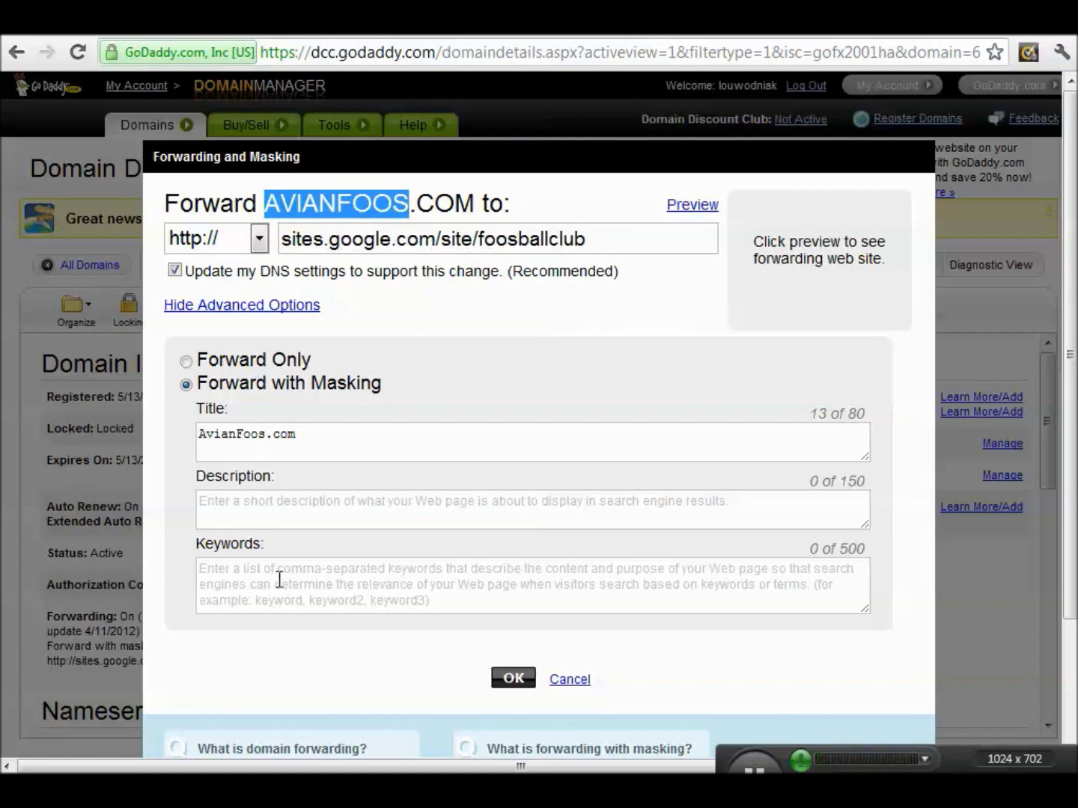
mouse_move(479, 771)
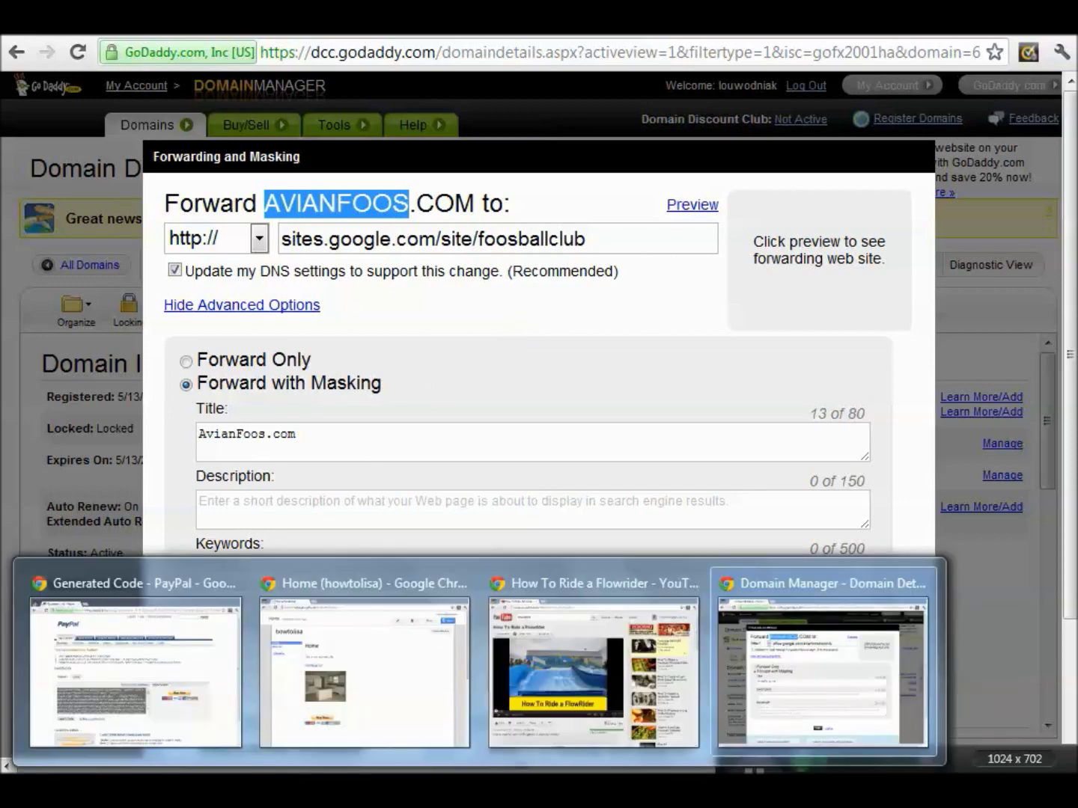
click(394, 695)
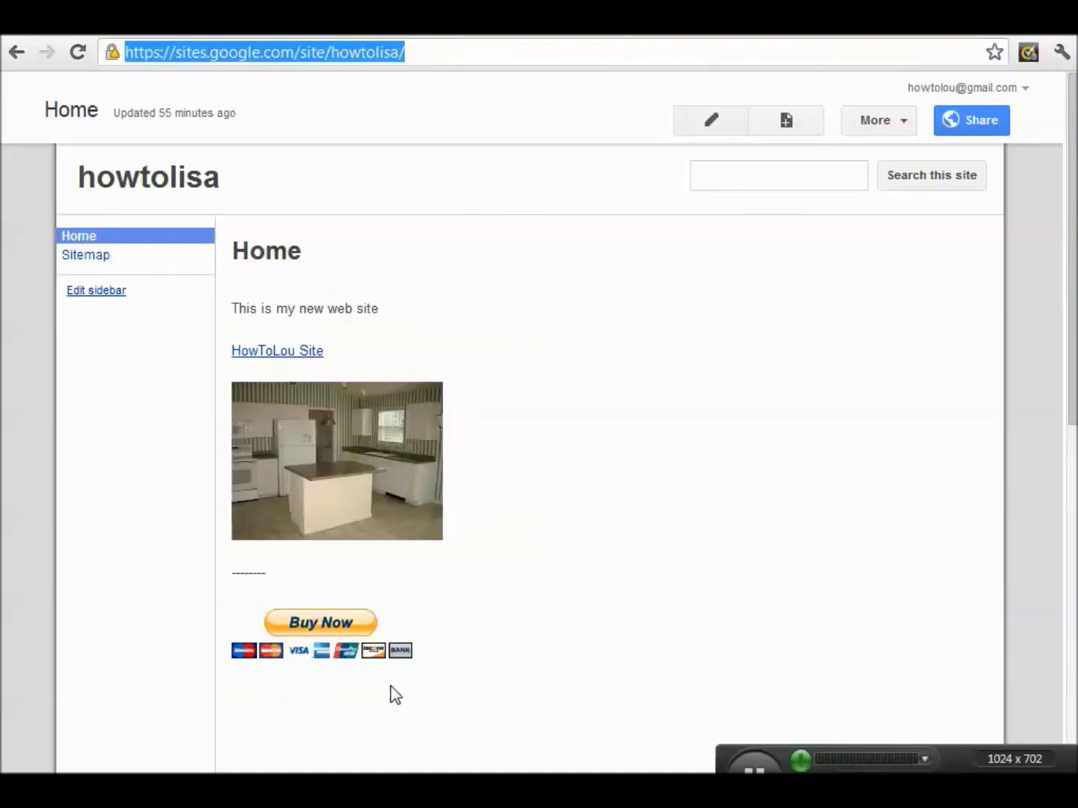
click(451, 57)
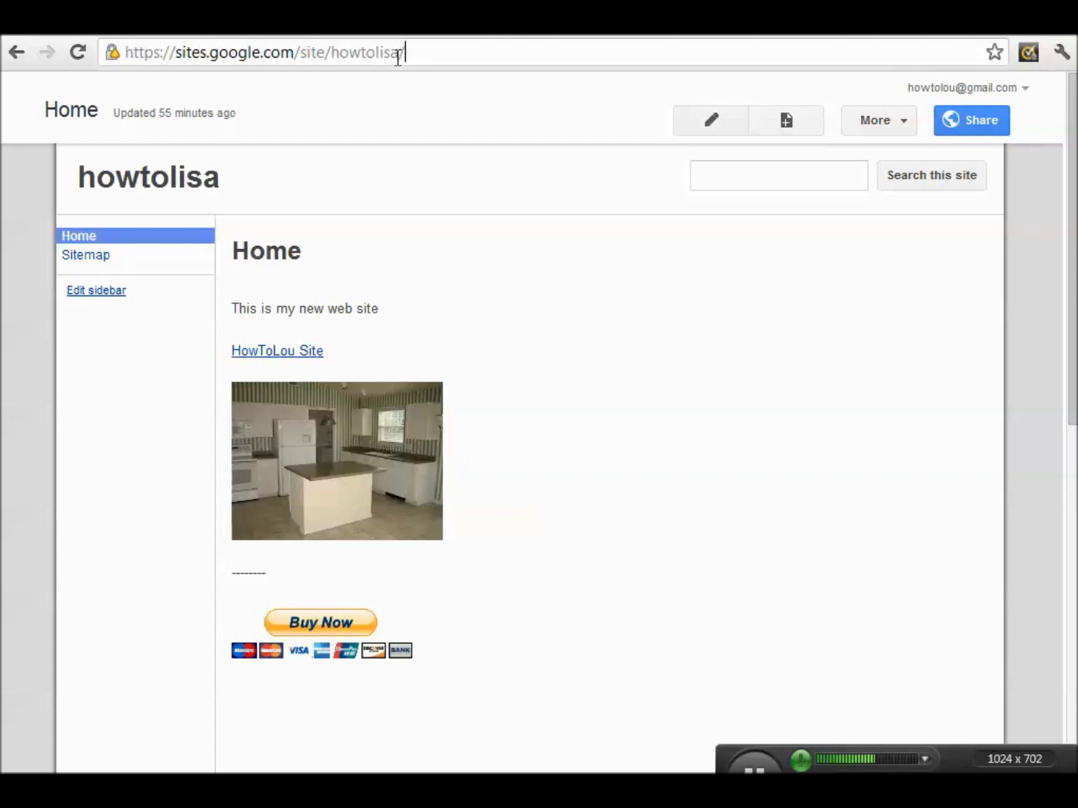
mouse_move(479, 792)
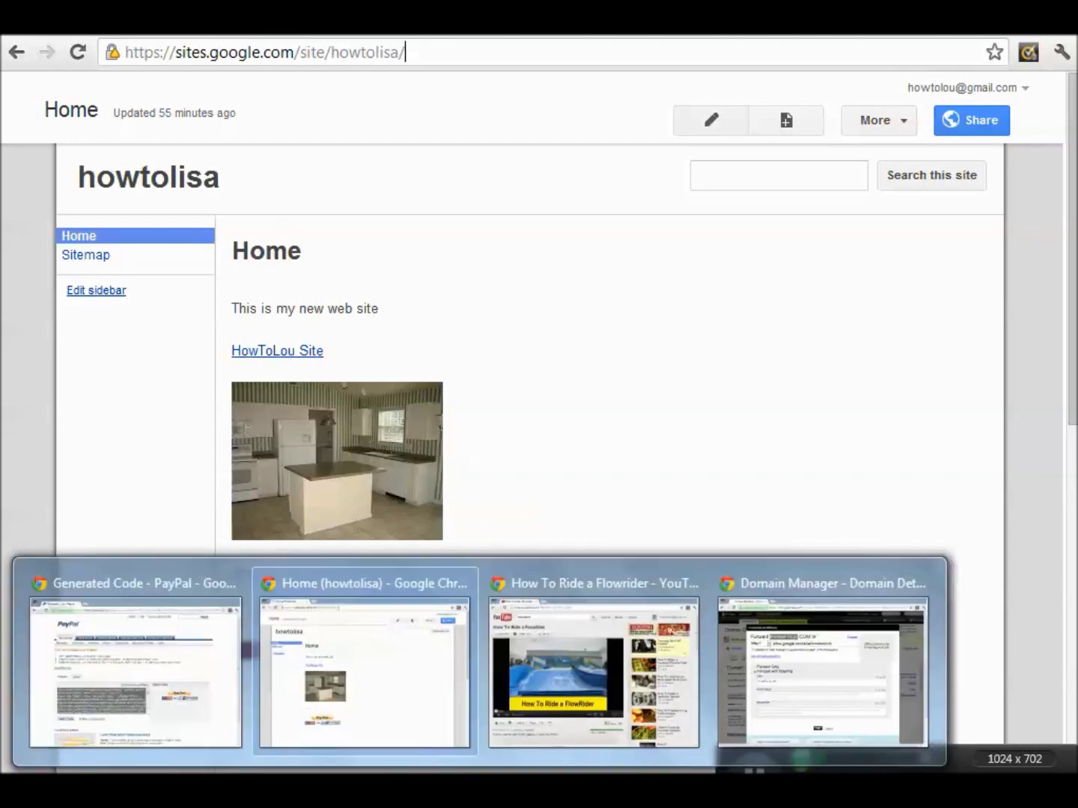
click(782, 697)
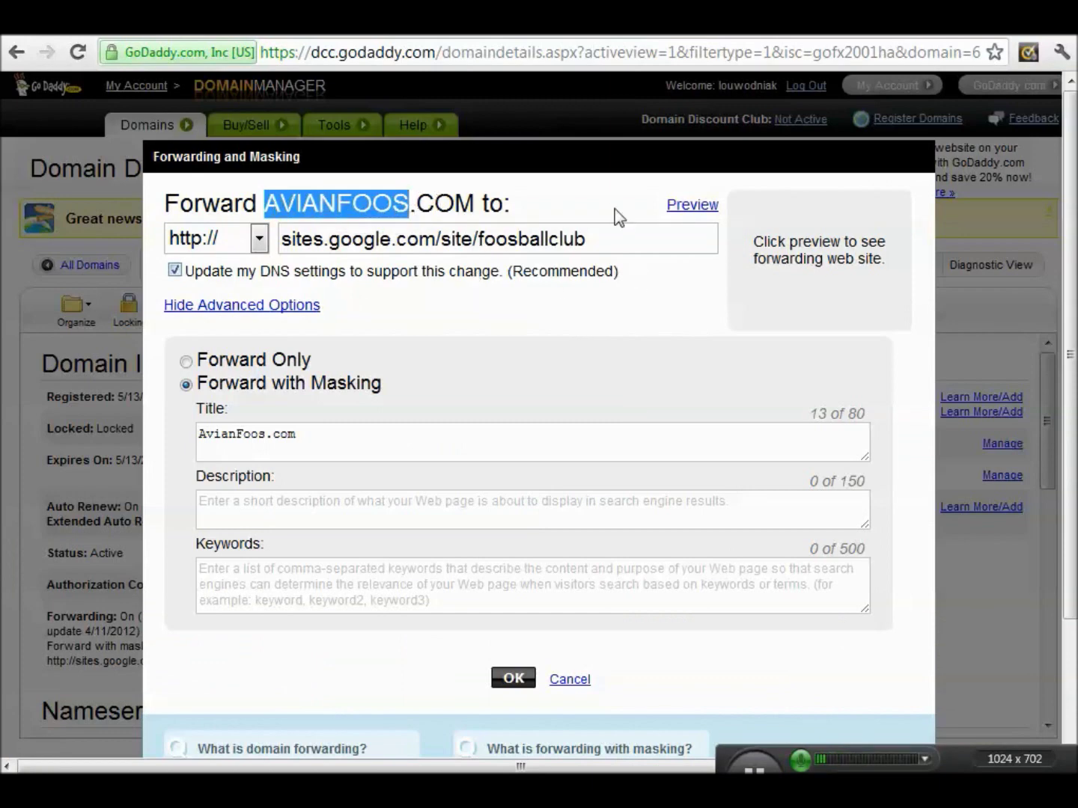
- Click into the AVIANFOOS.COM forwarding address field, currently sites.google.com/site/foosballclub
click(610, 239)
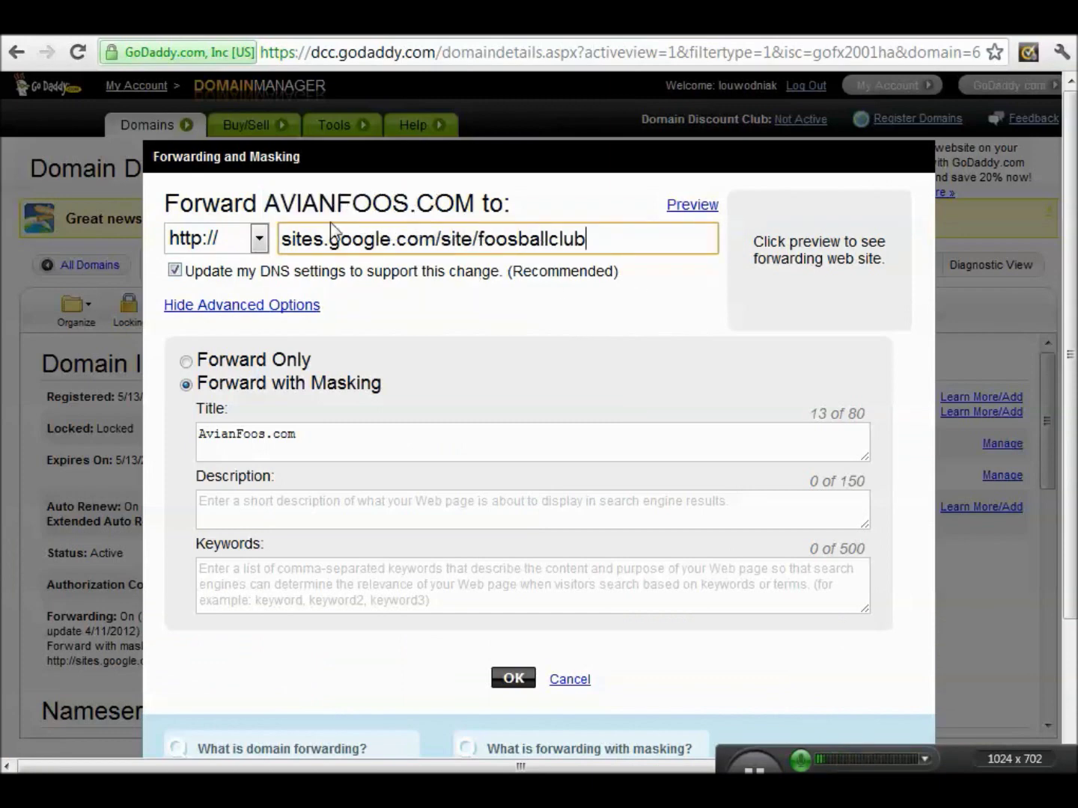